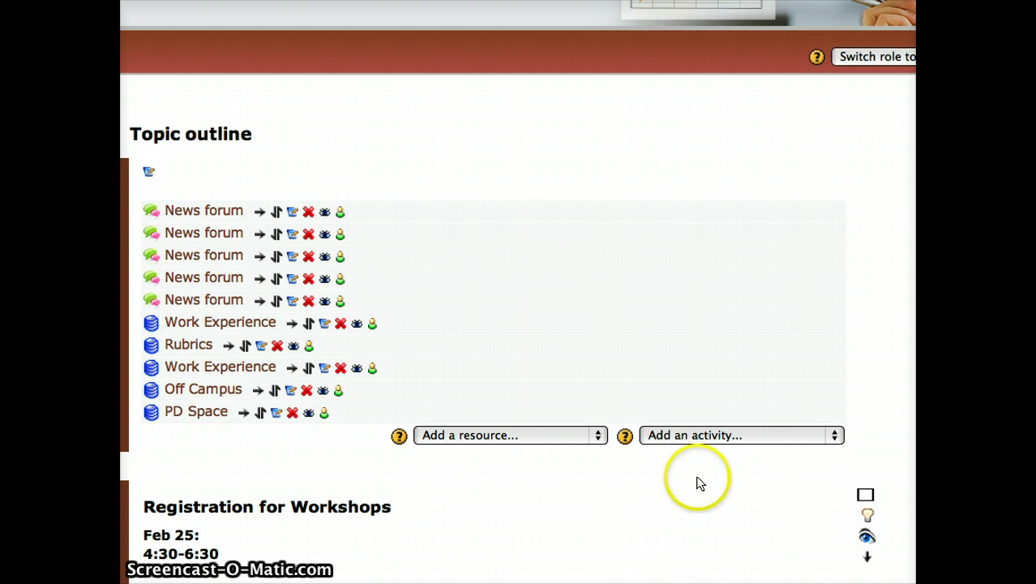
- Add a new Database activity and name it 'Database about stuff'
{"action": "left_click", "coordinate": [725, 436]}
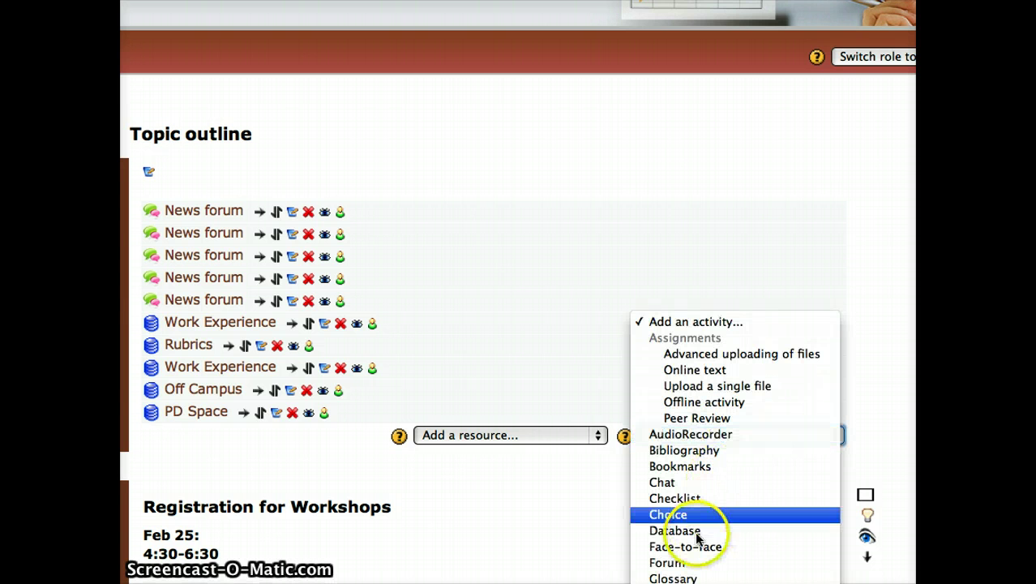
{"action": "left_click", "coordinate": [754, 529]}
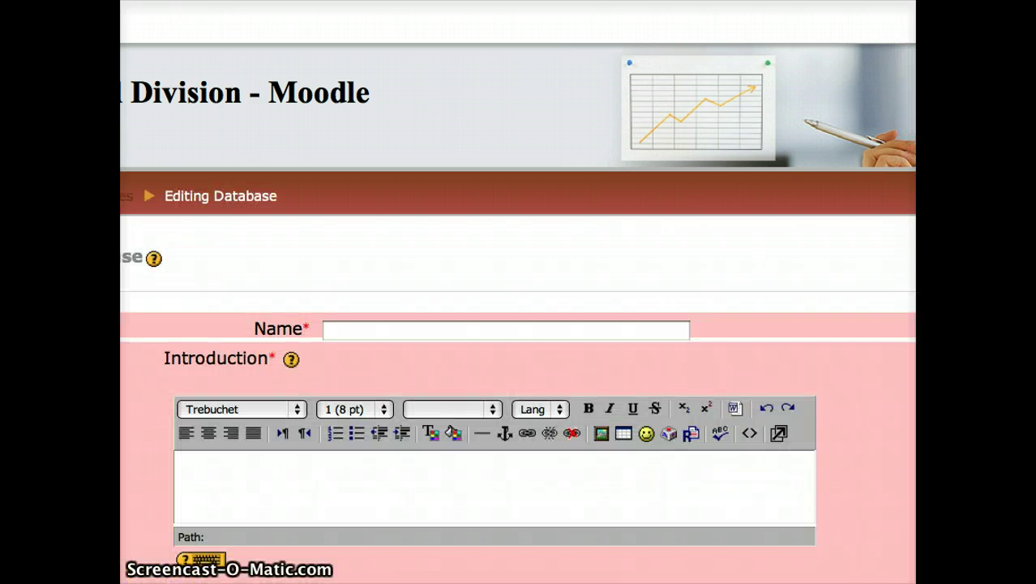
{"action": "left_click", "coordinate": [489, 328]}
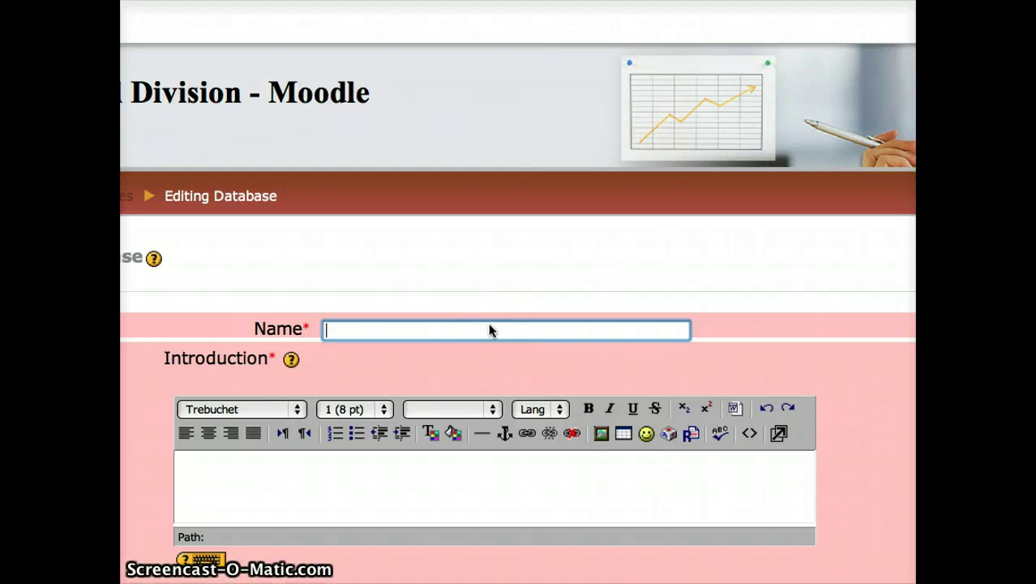
{"action": "type", "text": "Database about stuff"}
- Enter the introduction 'Please use this database'
{"action": "left_click", "coordinate": [377, 511]}
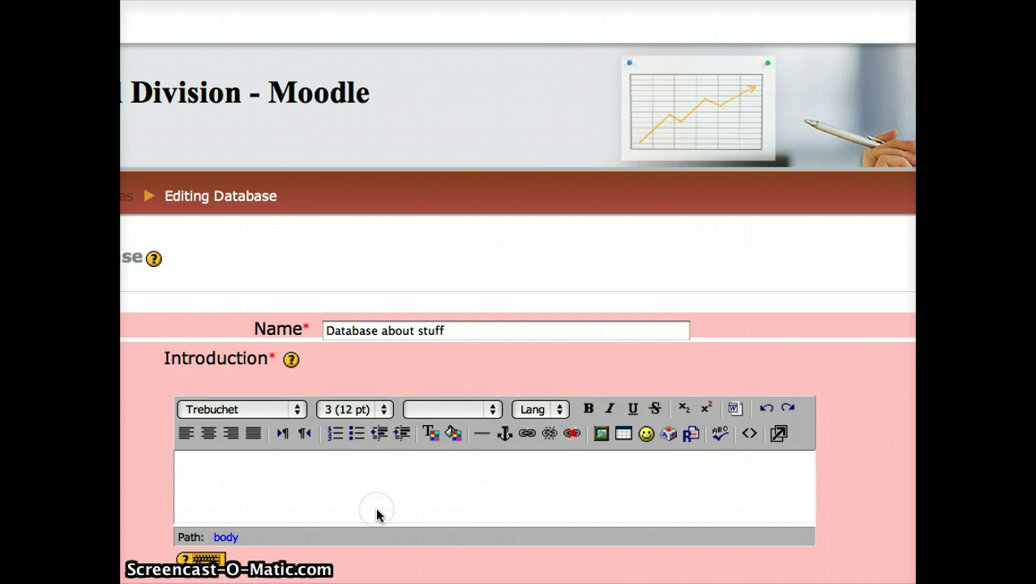
{"action": "type", "text": "Please use this database"}
- Save 'Database about stuff' and display its page, which has no fields yet
{"action": "left_click", "coordinate": [353, 523]}
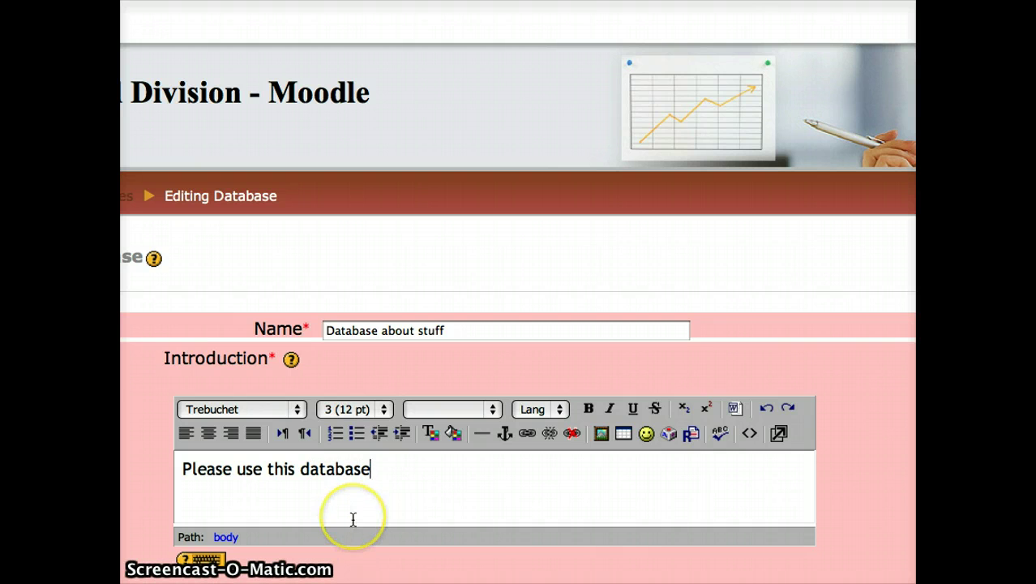
{"action": "scroll", "coordinate": [354, 526], "scroll_direction": "down", "scroll_amount": 5}
{"action": "scroll", "coordinate": [354, 519], "scroll_direction": "down", "scroll_amount": 2}
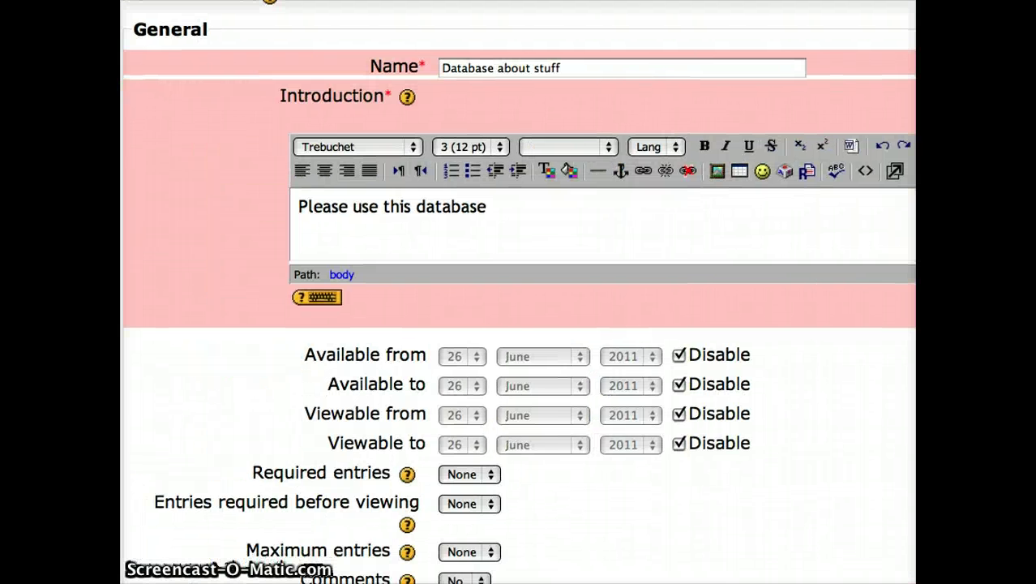
{"action": "scroll", "coordinate": [657, 455], "scroll_direction": "down", "scroll_amount": 5}
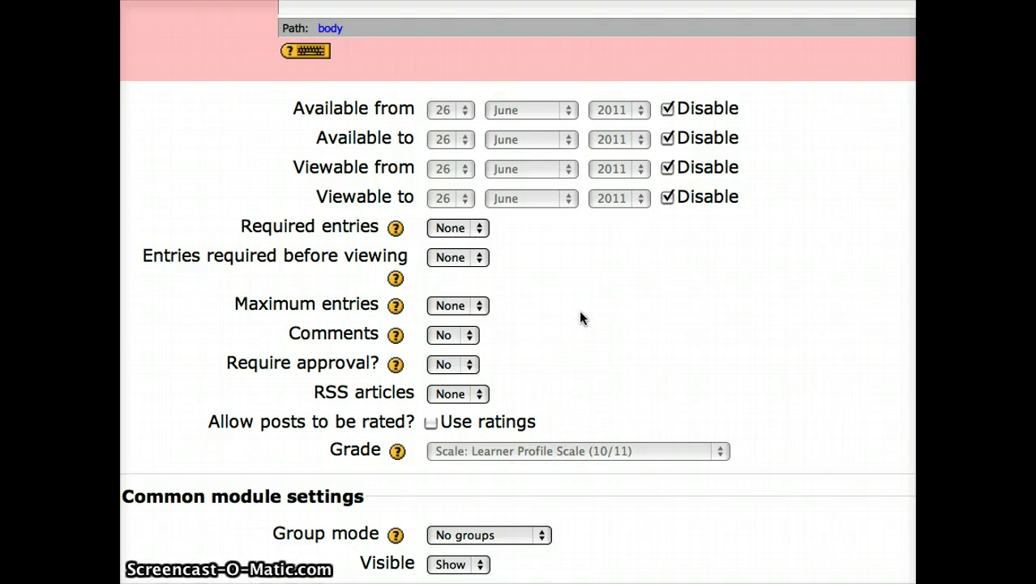
{"action": "scroll", "coordinate": [581, 318], "scroll_direction": "down", "scroll_amount": 5}
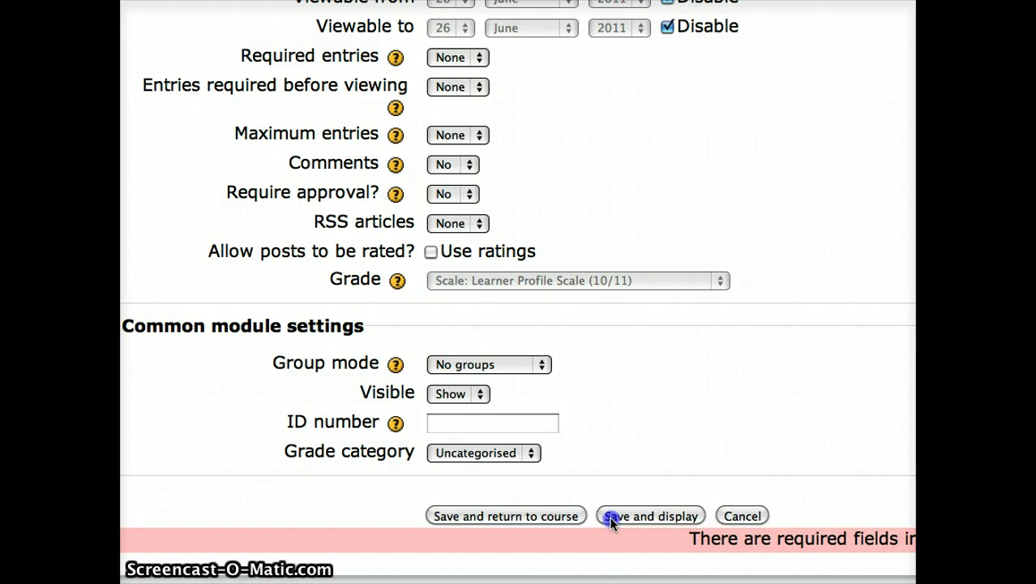
{"action": "left_click", "coordinate": [609, 516]}
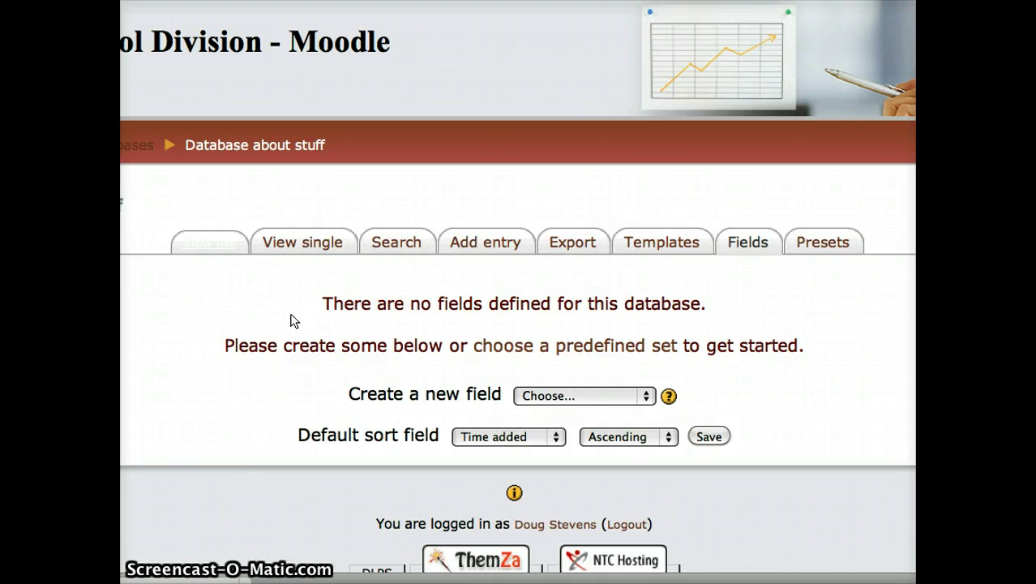
- Create a Picture field named 'Picture' with the description 'Your picture here'
{"action": "left_click", "coordinate": [545, 397]}
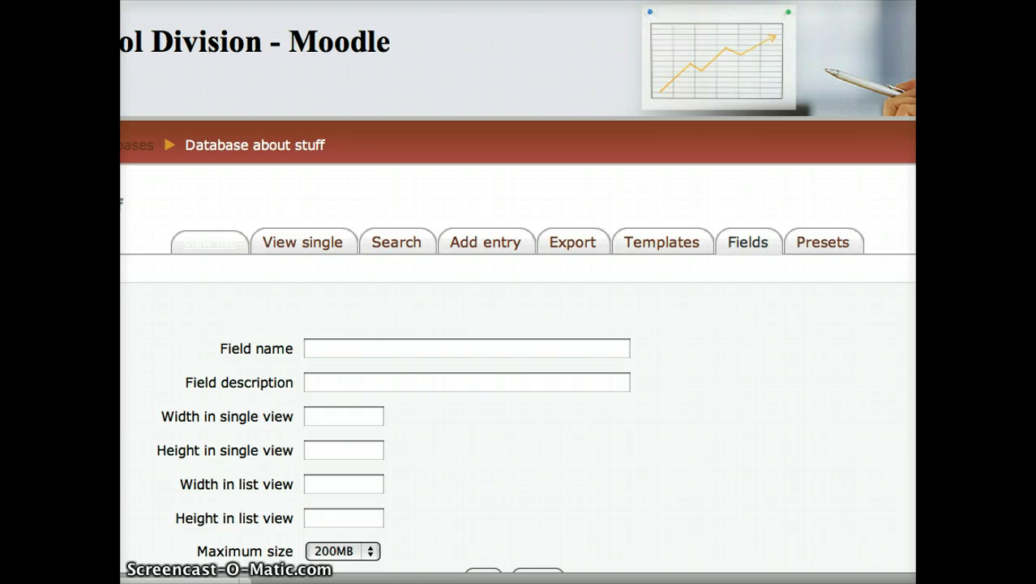
{"action": "left_click", "coordinate": [372, 347]}
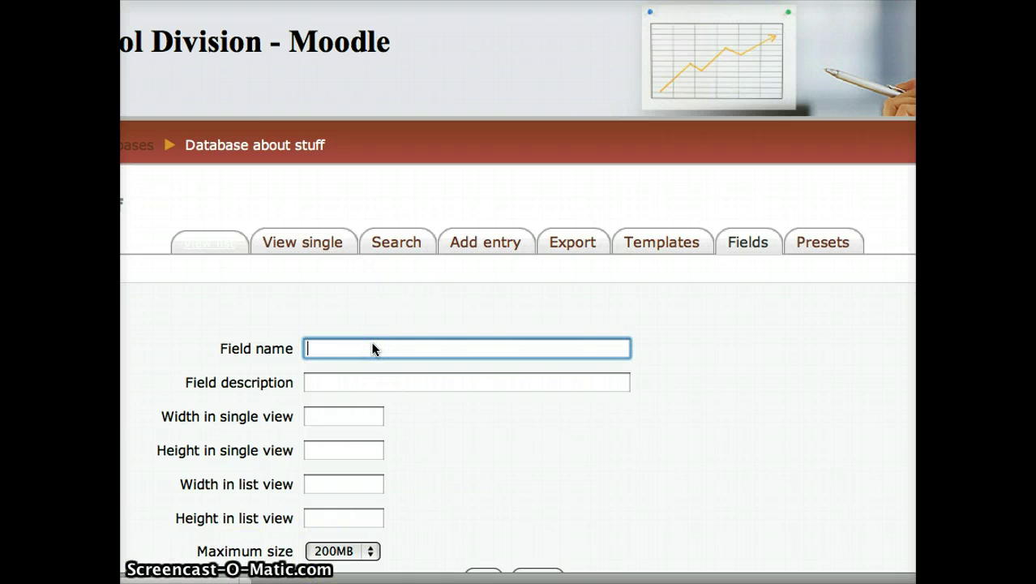
{"action": "type", "text": "Picture"}
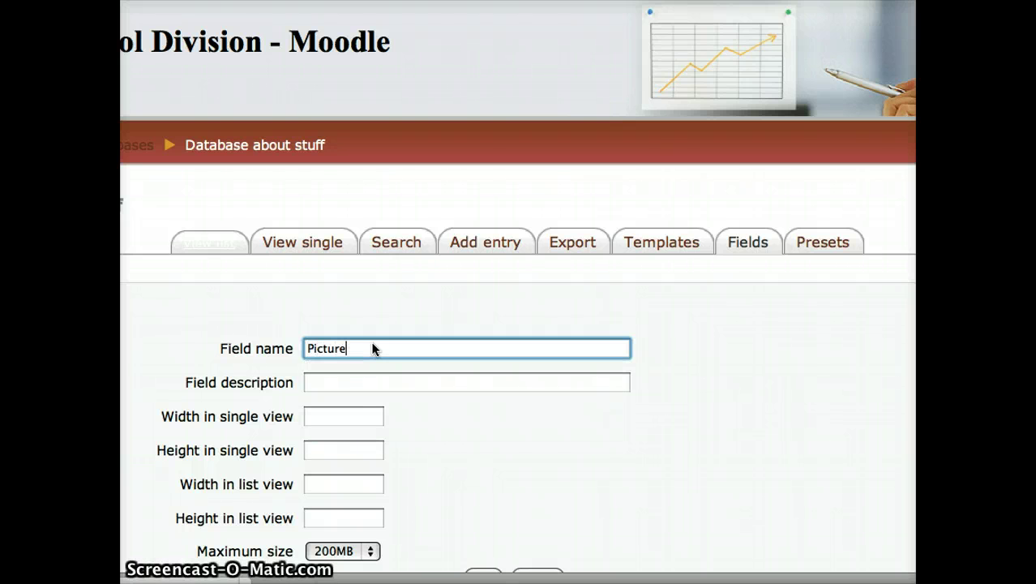
{"action": "key", "text": "Tab"}
{"action": "type", "text": "Your "}
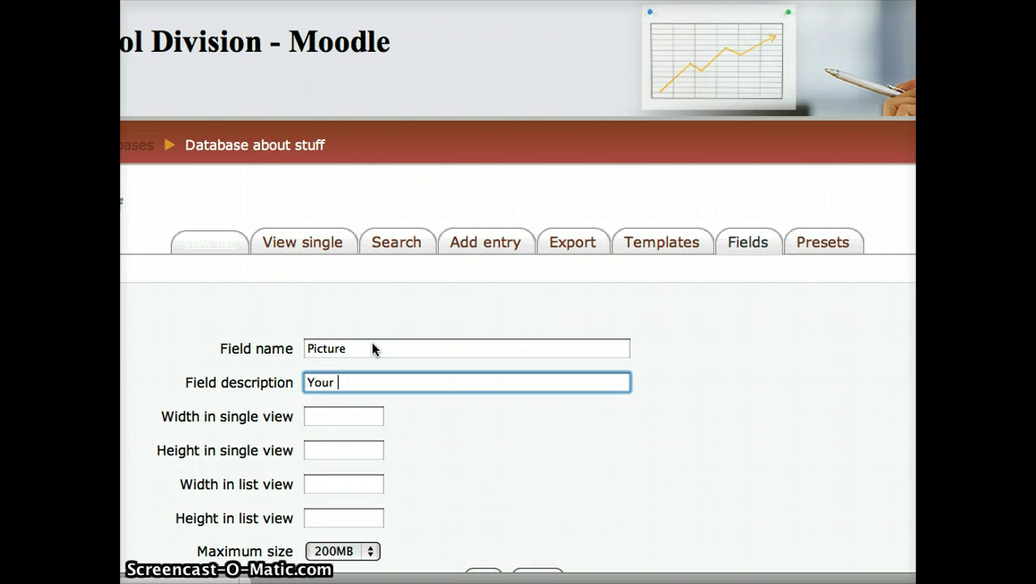
{"action": "type", "text": "p"}
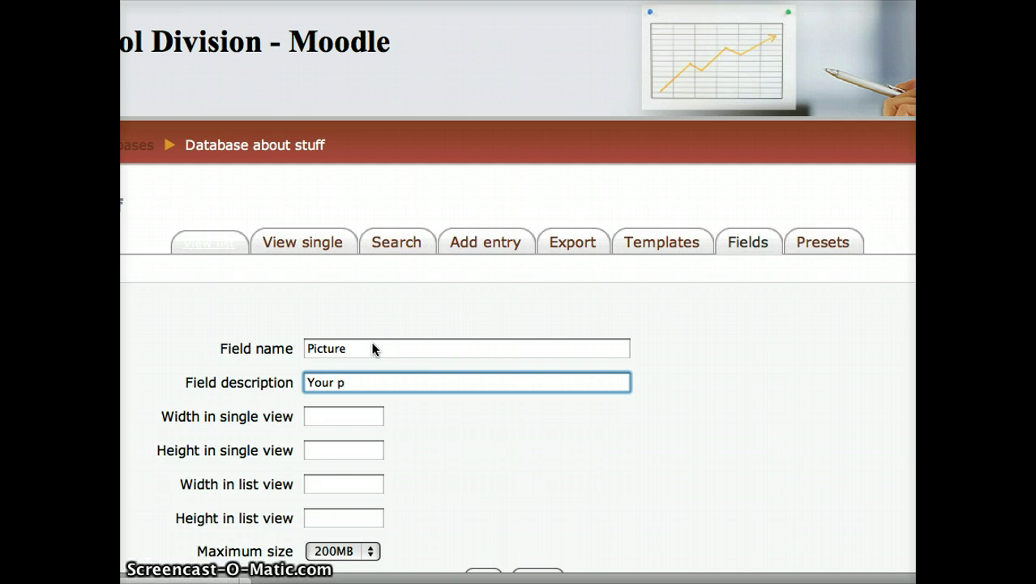
{"action": "type", "text": "icture here"}
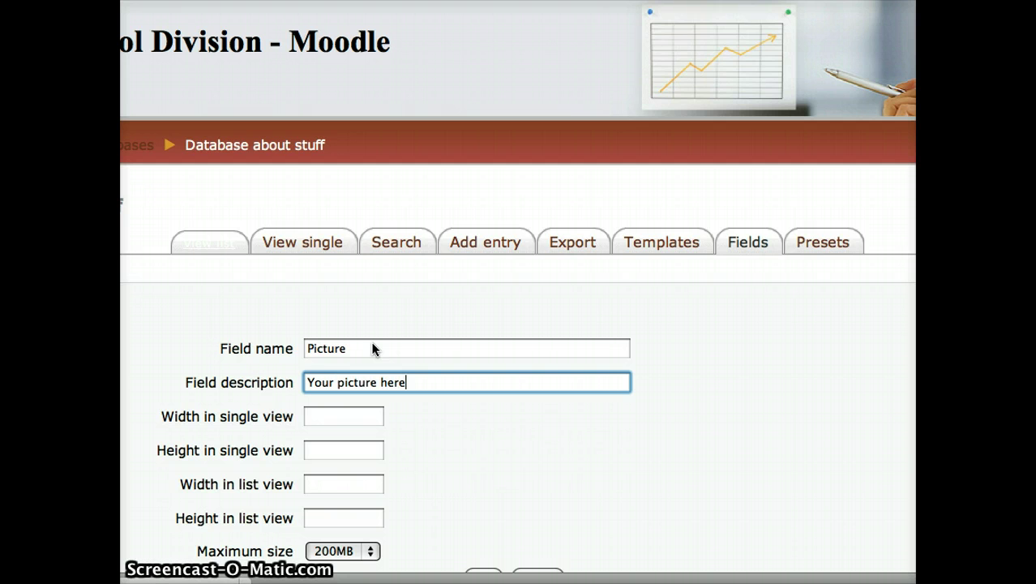
{"action": "left_click", "coordinate": [533, 474]}
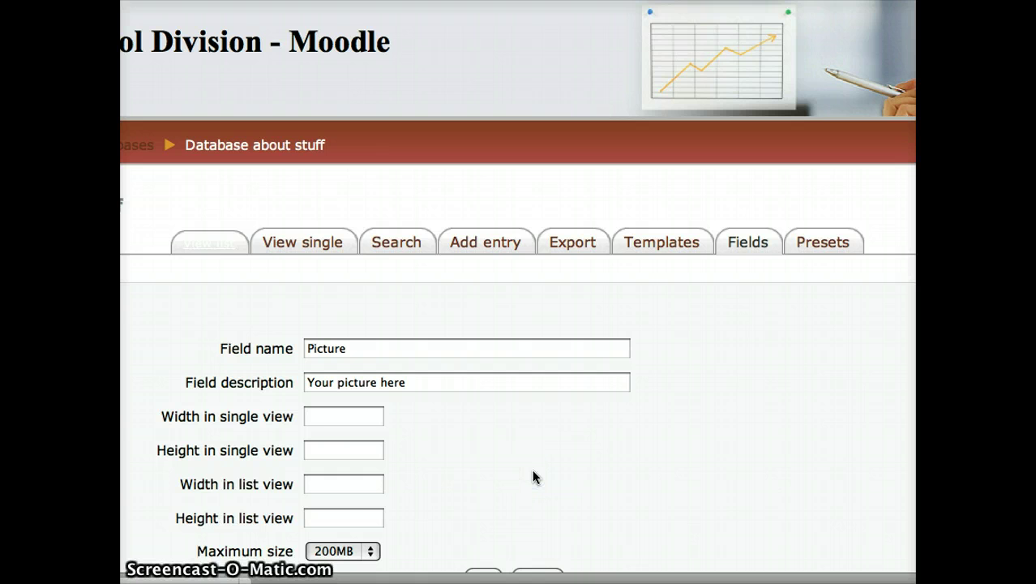
{"action": "left_click", "coordinate": [503, 429]}
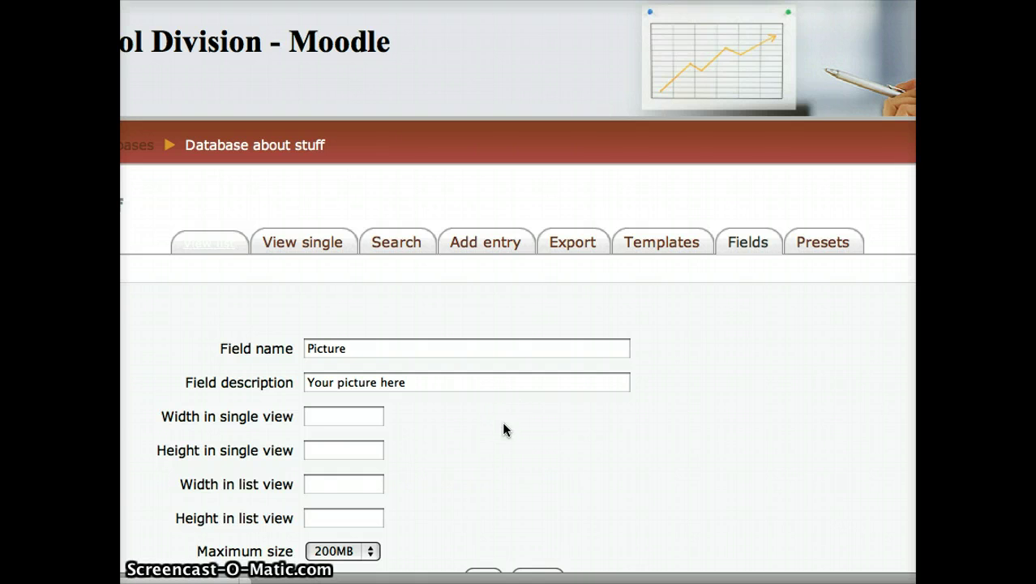
{"action": "scroll", "coordinate": [503, 428], "scroll_direction": "down", "scroll_amount": 5}
{"action": "left_click", "coordinate": [489, 422]}
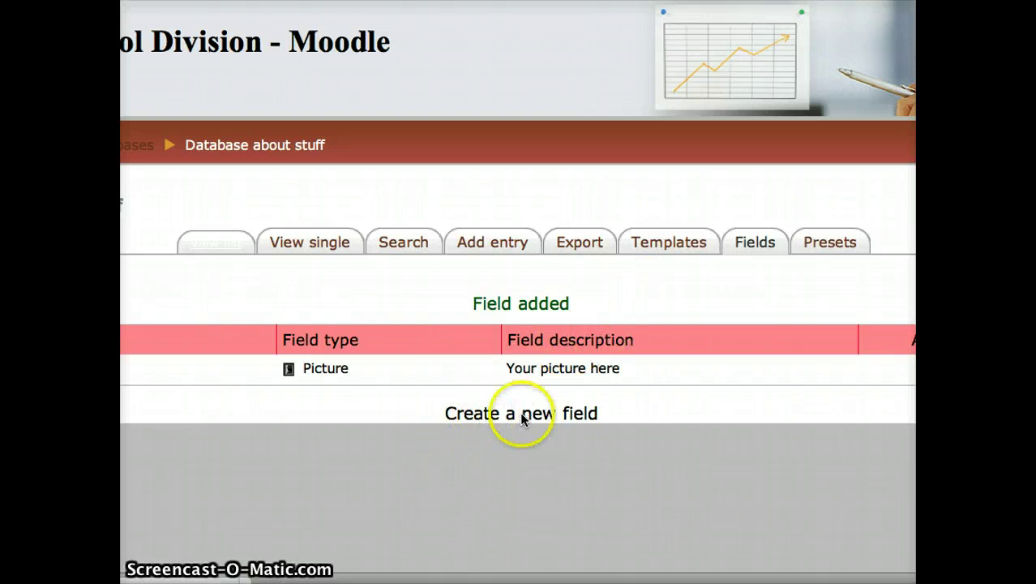
- Create a Textarea field 'Description' described as 'Please describe your picture'
{"action": "left_click", "coordinate": [498, 412]}
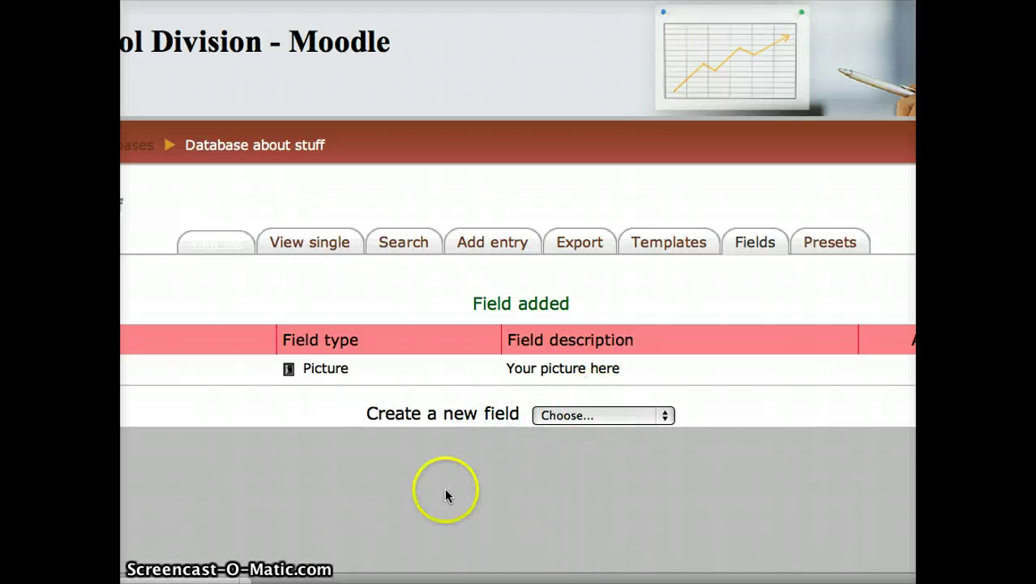
{"action": "left_click", "coordinate": [568, 415]}
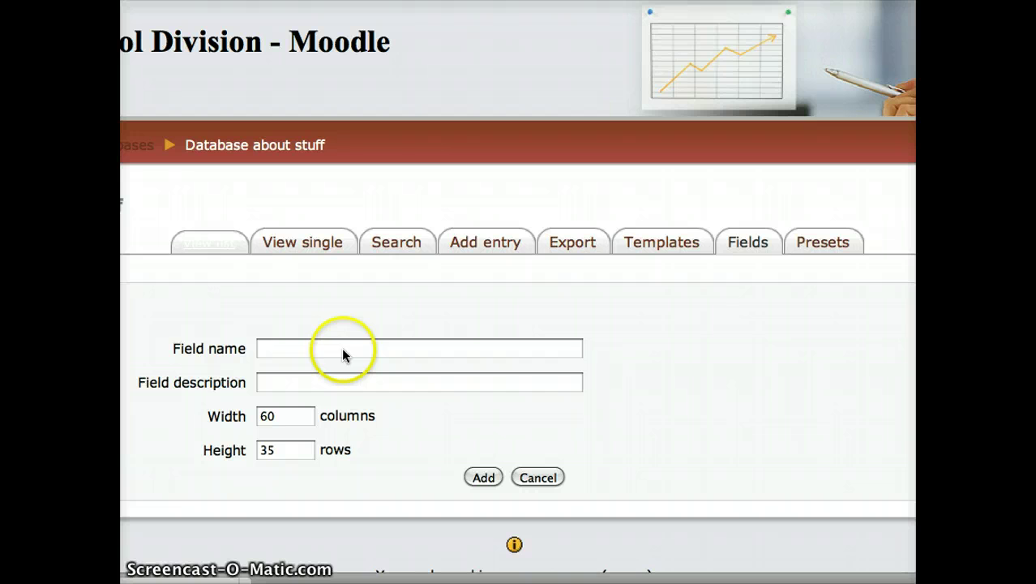
{"action": "left_click", "coordinate": [342, 350]}
{"action": "type", "text": "De"}
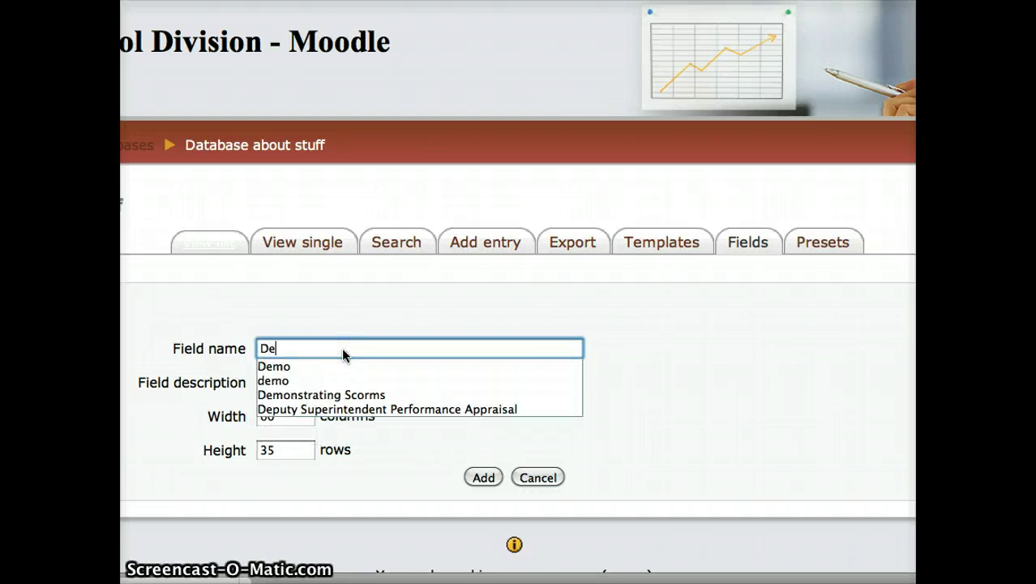
{"action": "type", "text": "scription"}
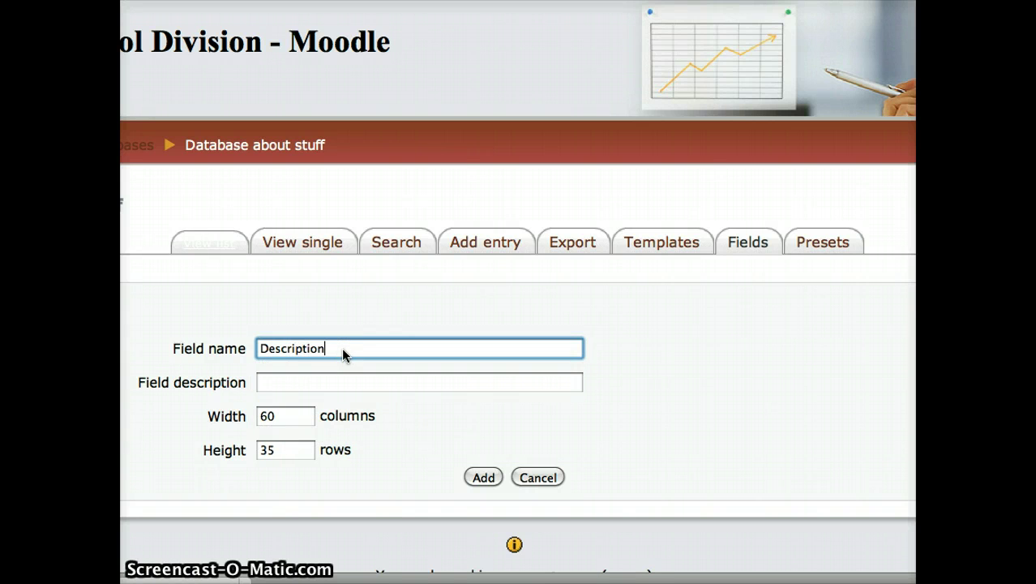
{"action": "key", "text": "Tab"}
{"action": "type", "text": "Ple"}
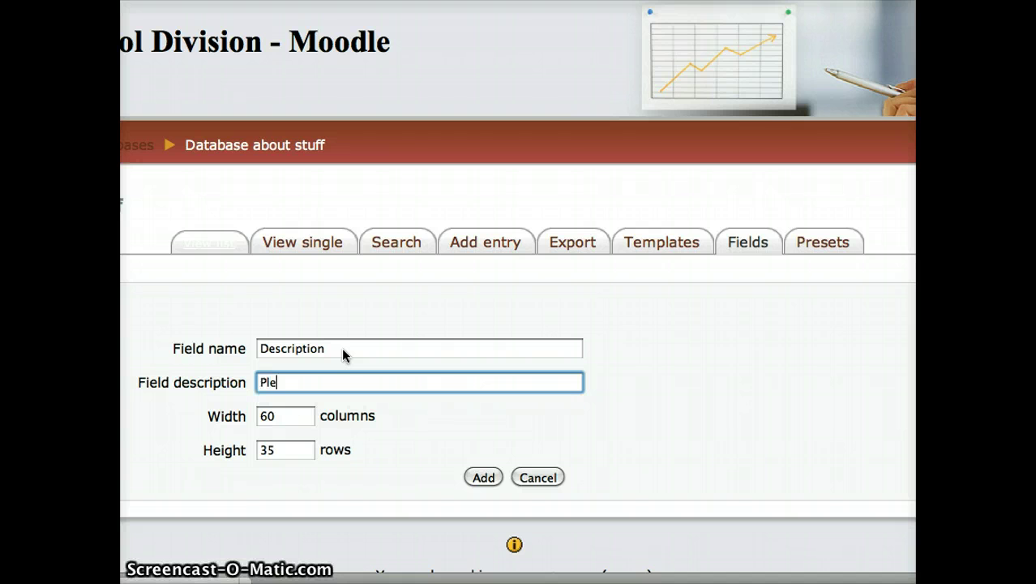
{"action": "type", "text": "ase desc"}
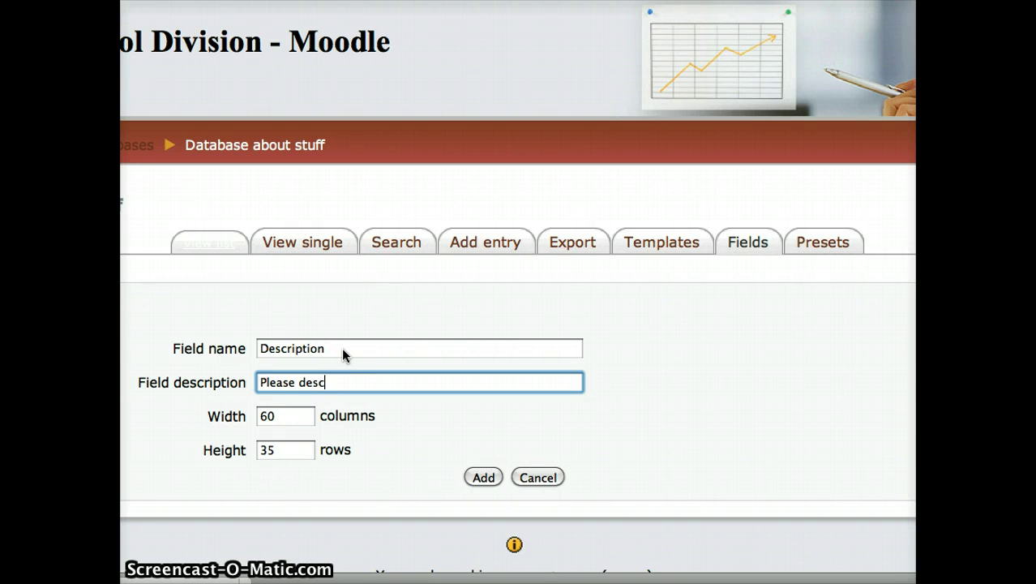
{"action": "type", "text": "ribe your picture"}
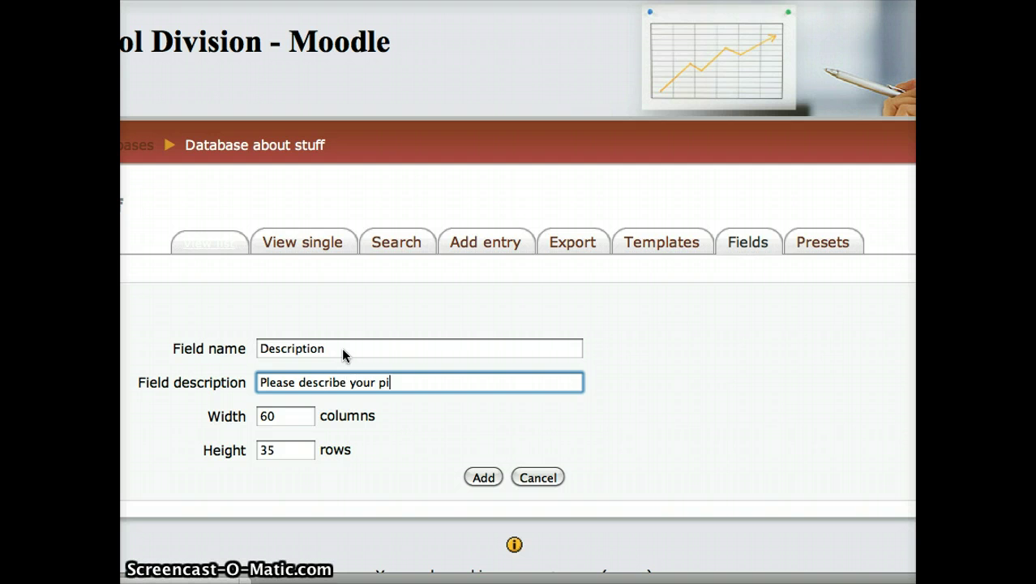
{"action": "left_click", "coordinate": [474, 479]}
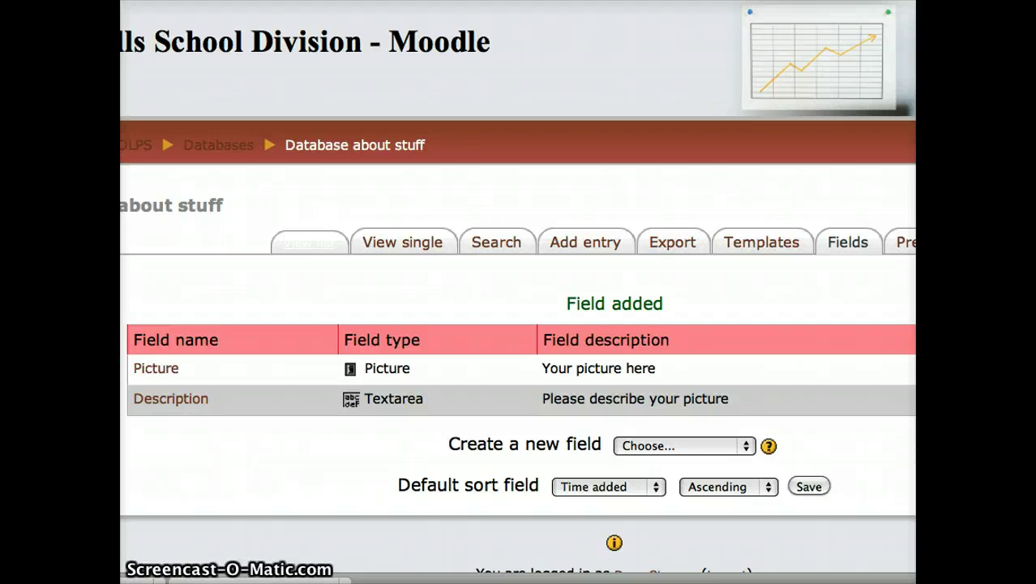
- Create a Date field named 'Date' with the description 'Date picture was taken'
{"action": "left_click", "coordinate": [655, 444]}
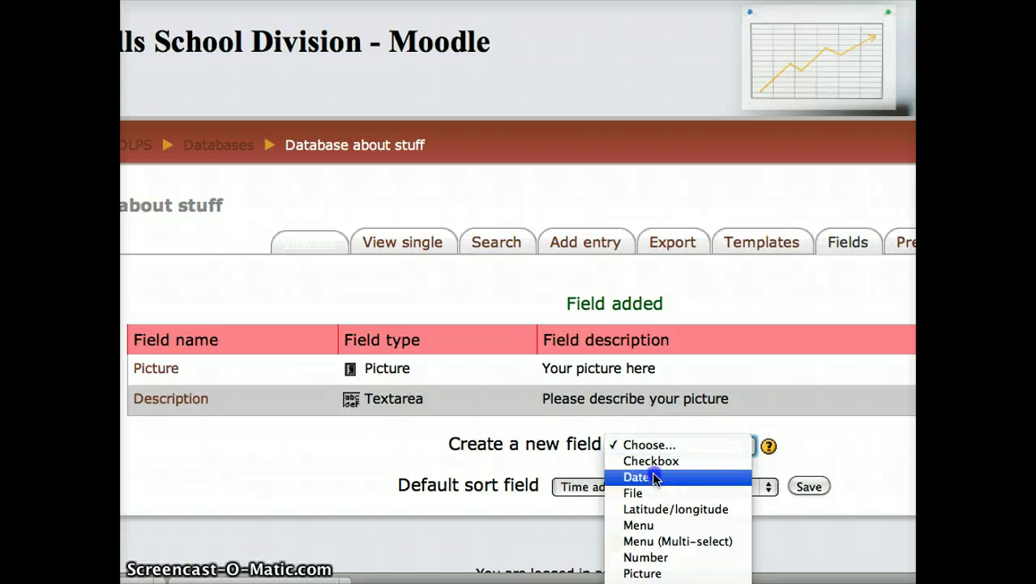
{"action": "left_click", "coordinate": [655, 477]}
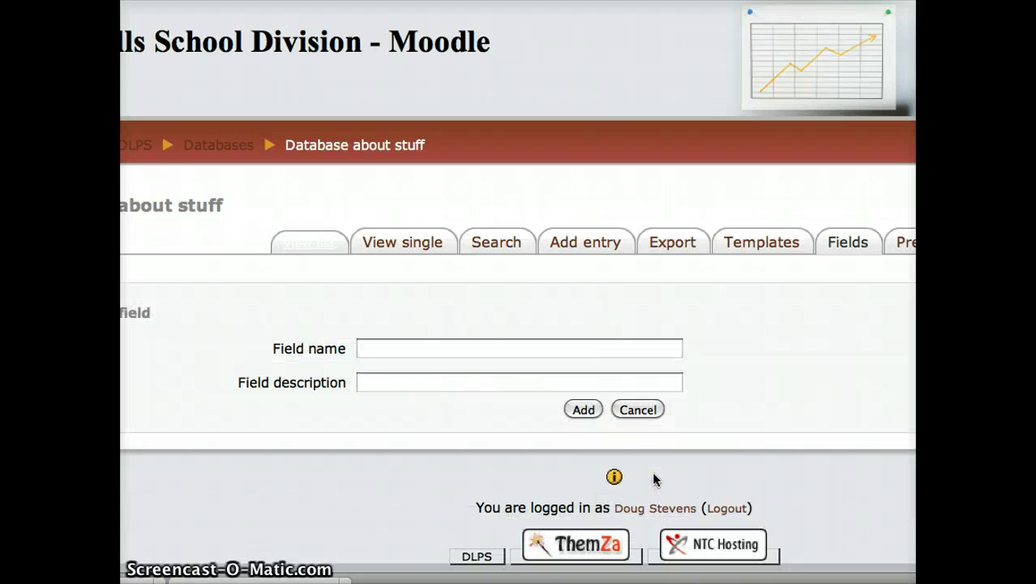
{"action": "left_click", "coordinate": [375, 347]}
{"action": "type", "text": "Date"}
{"action": "left_click", "coordinate": [386, 388]}
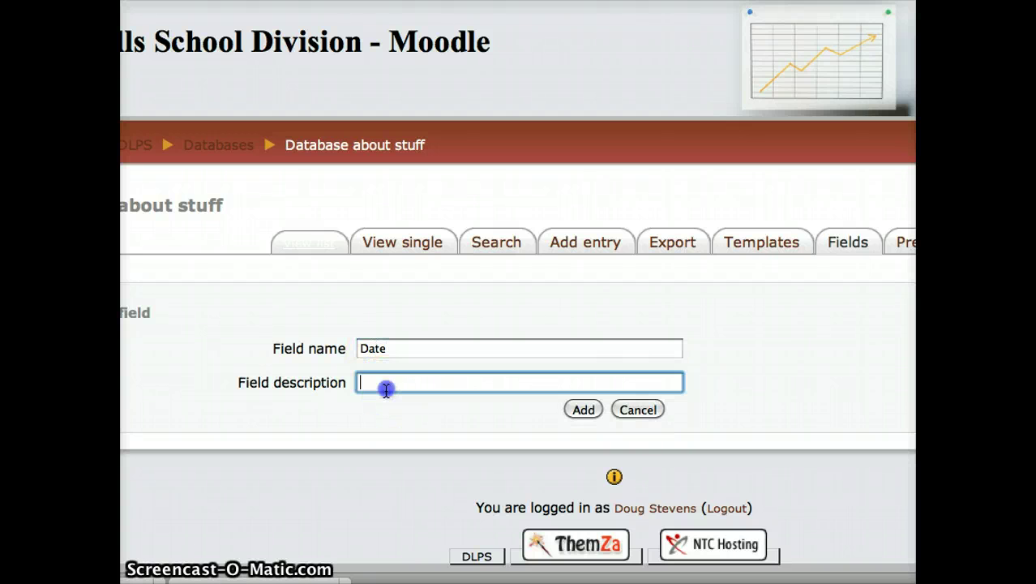
{"action": "type", "text": "Date picture was taken"}
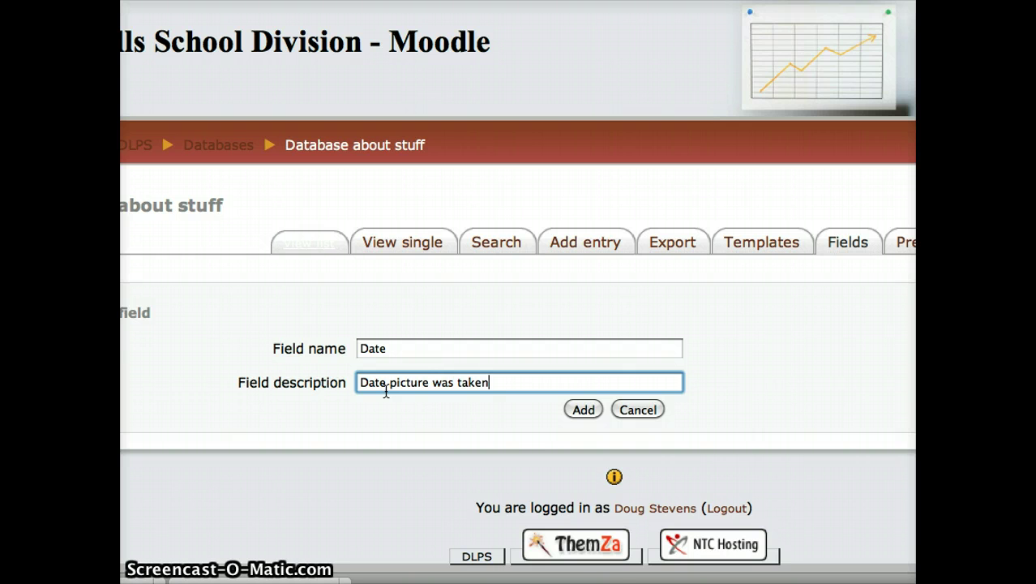
{"action": "left_click", "coordinate": [580, 409]}
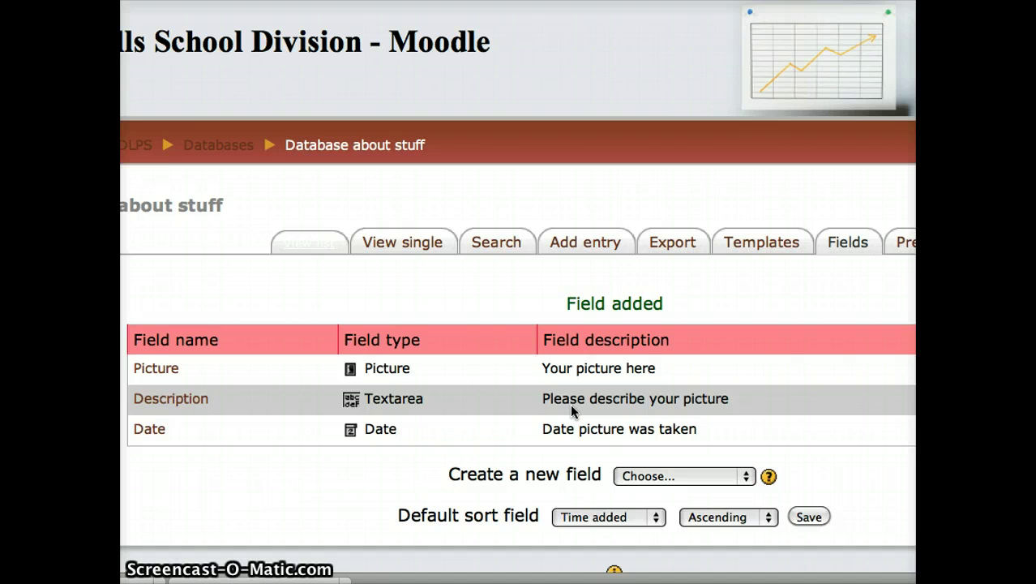
{"action": "left_click", "coordinate": [763, 247]}
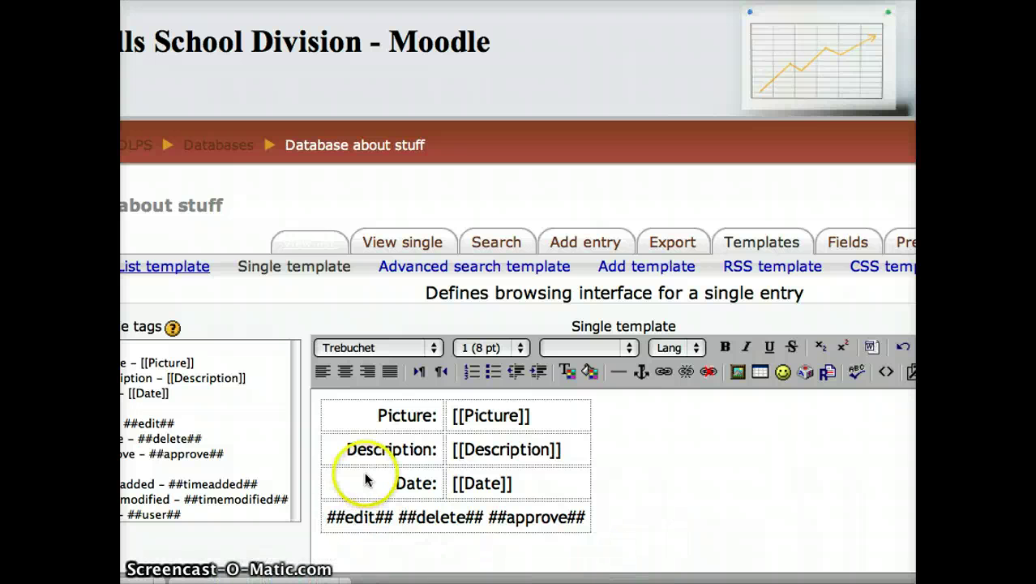
{"action": "scroll", "coordinate": [518, 324], "scroll_direction": "right", "scroll_amount": 5}
{"action": "scroll", "coordinate": [518, 324], "scroll_direction": "left", "scroll_amount": 5}
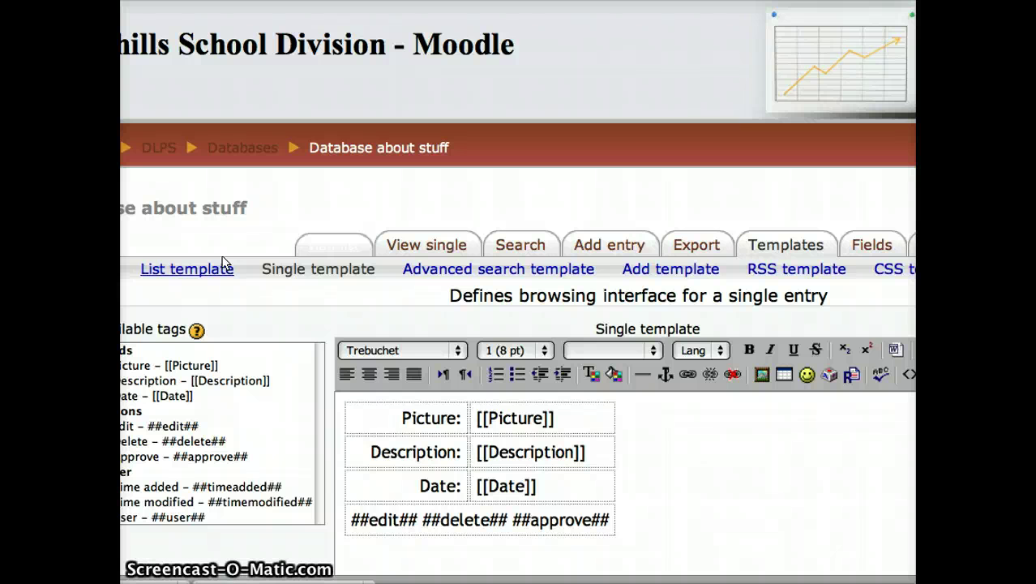
{"action": "left_click", "coordinate": [294, 269]}
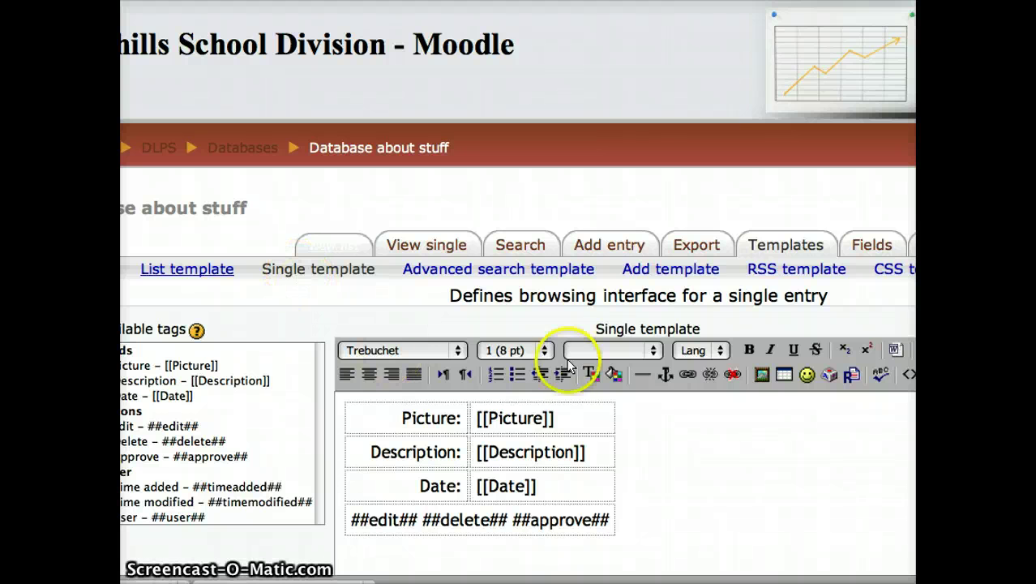
- Add an instruction line beginning 'Please include' above the Add template's entry table
{"action": "left_click", "coordinate": [694, 272]}
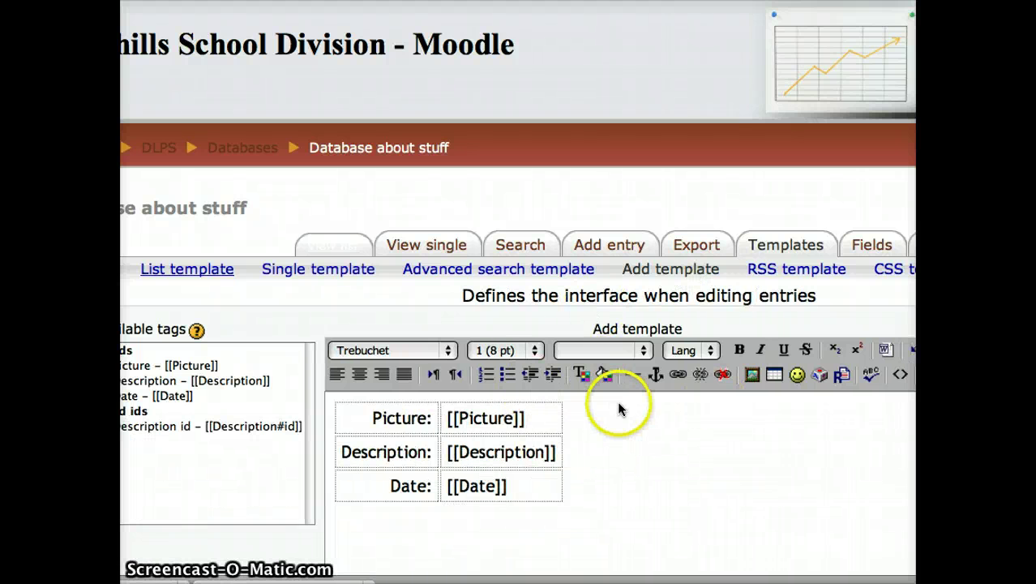
{"action": "scroll", "coordinate": [615, 405], "scroll_direction": "down", "scroll_amount": 3}
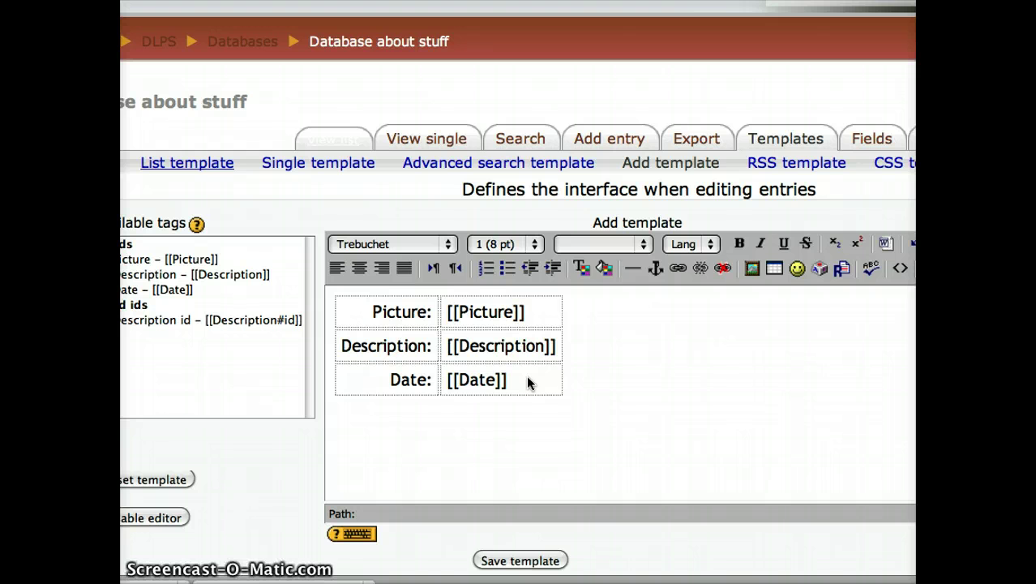
{"action": "left_click", "coordinate": [328, 311]}
{"action": "key", "text": "Return"}
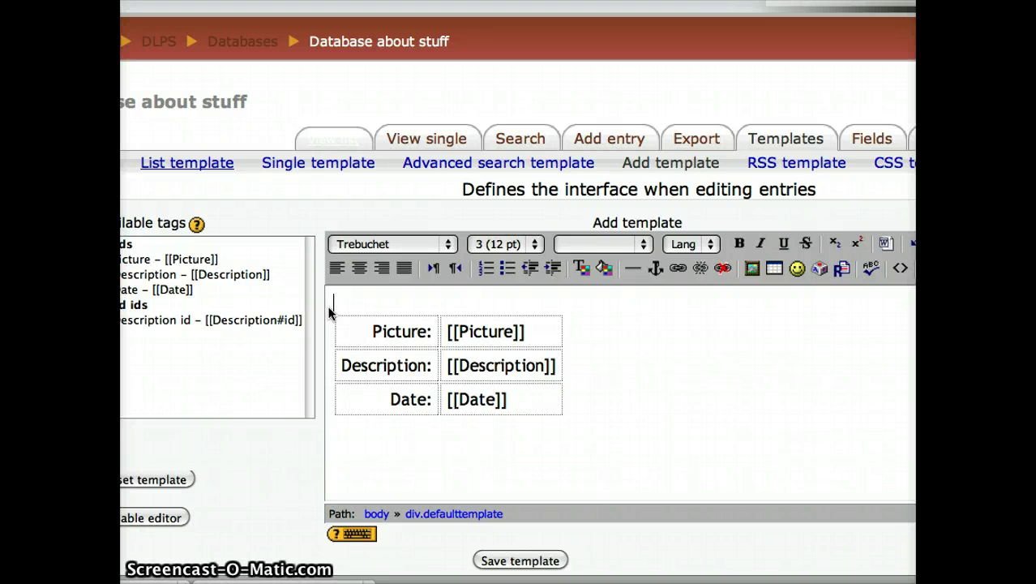
{"action": "type", "text": "Plea"}
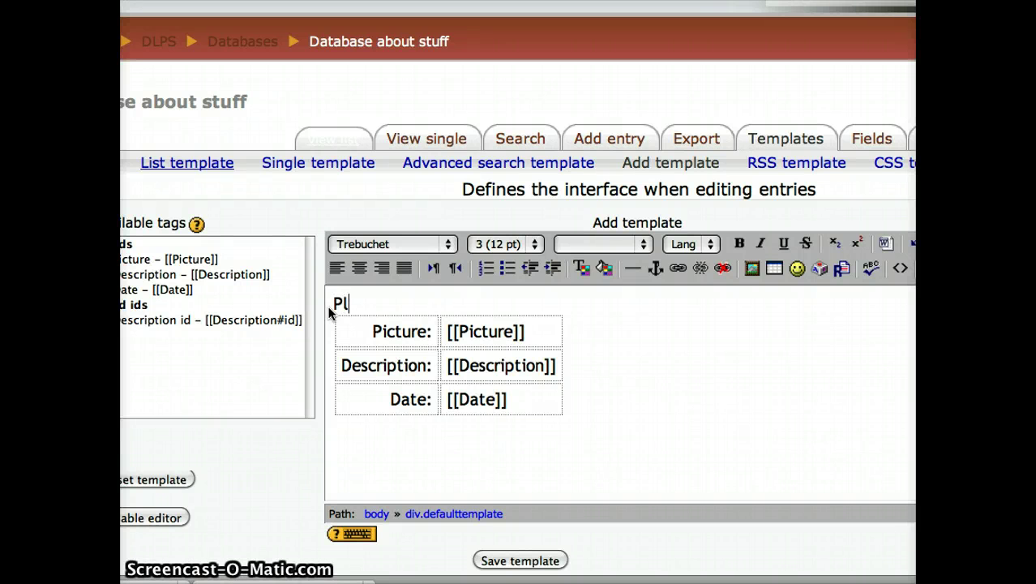
{"action": "type", "text": "se include your picture, a brief description and the date it was taken"}
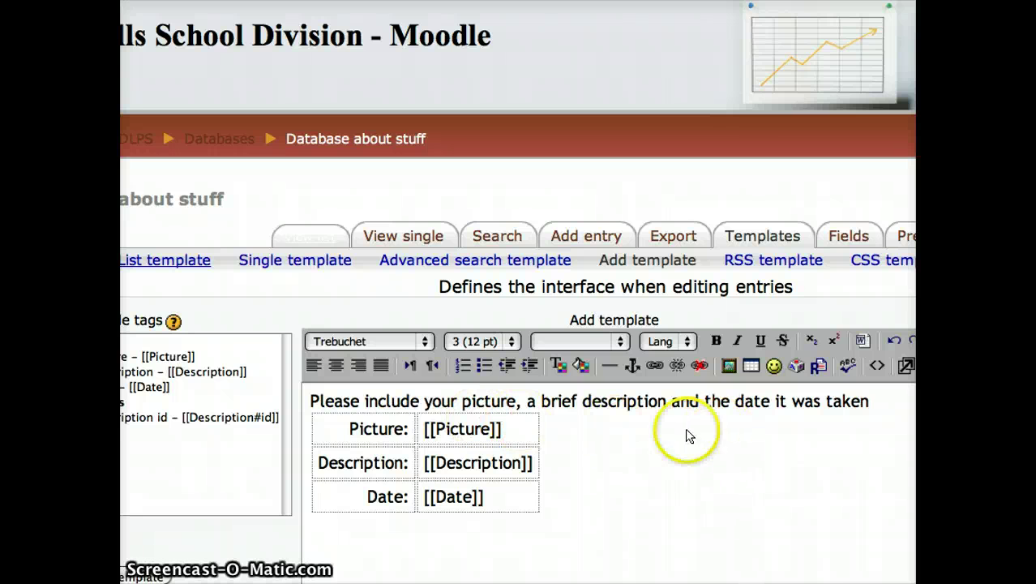
- Relabel 'Date:' as 'Date Taken:' and save the Add template
{"action": "left_click", "coordinate": [401, 500]}
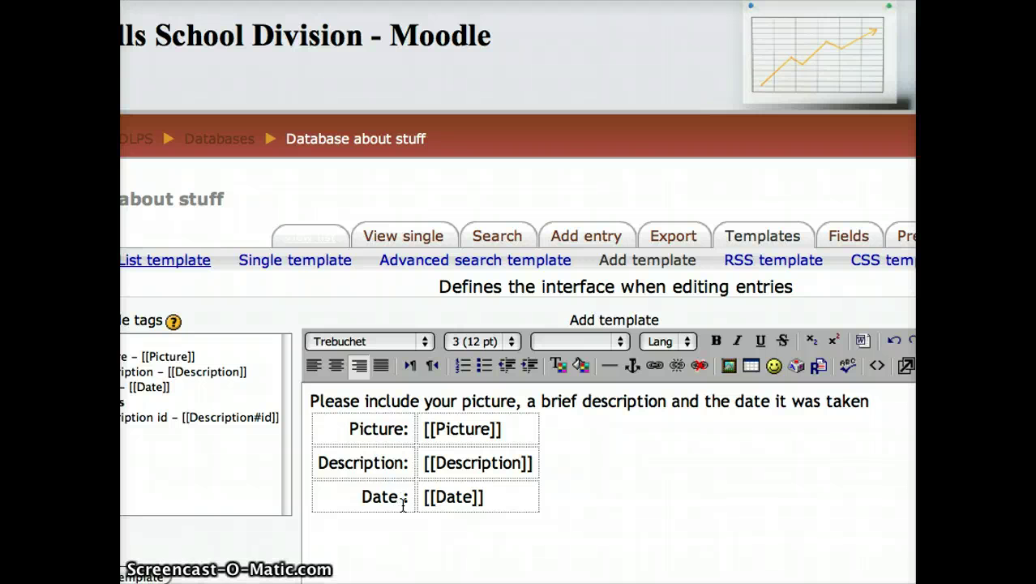
{"action": "type", "text": "Taken"}
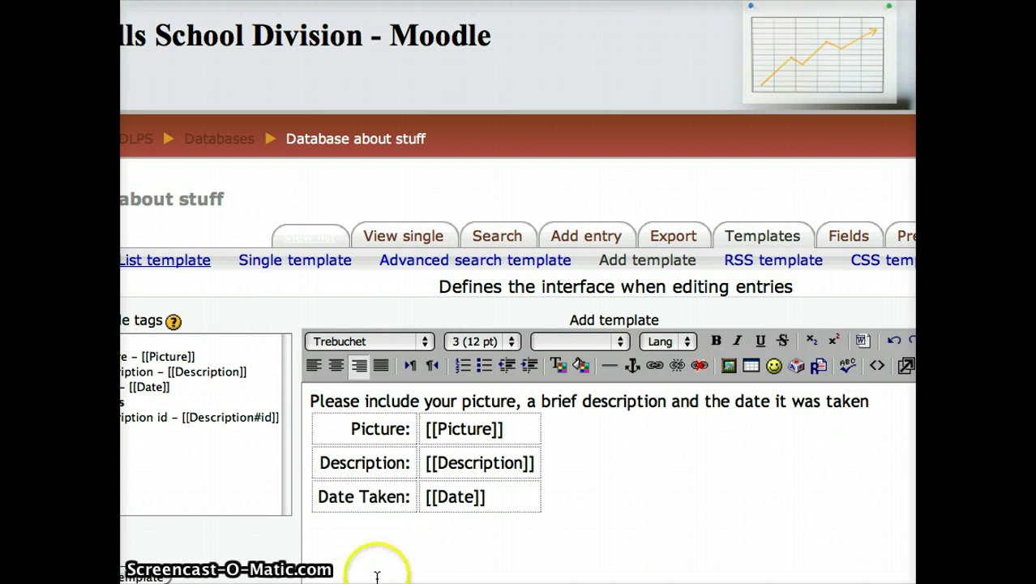
{"action": "scroll", "coordinate": [519, 324], "scroll_direction": "down", "scroll_amount": 3}
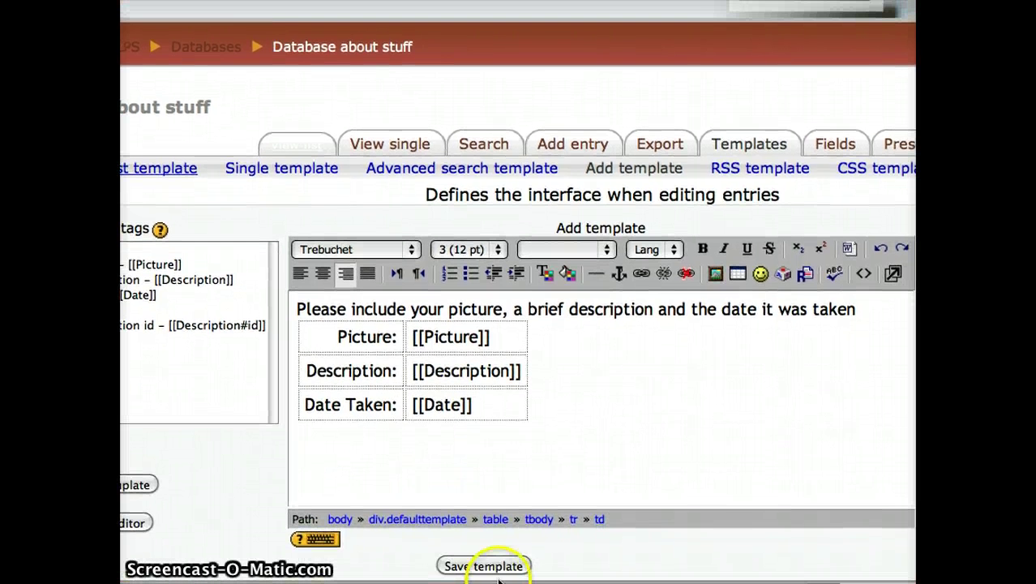
{"action": "left_click", "coordinate": [500, 569]}
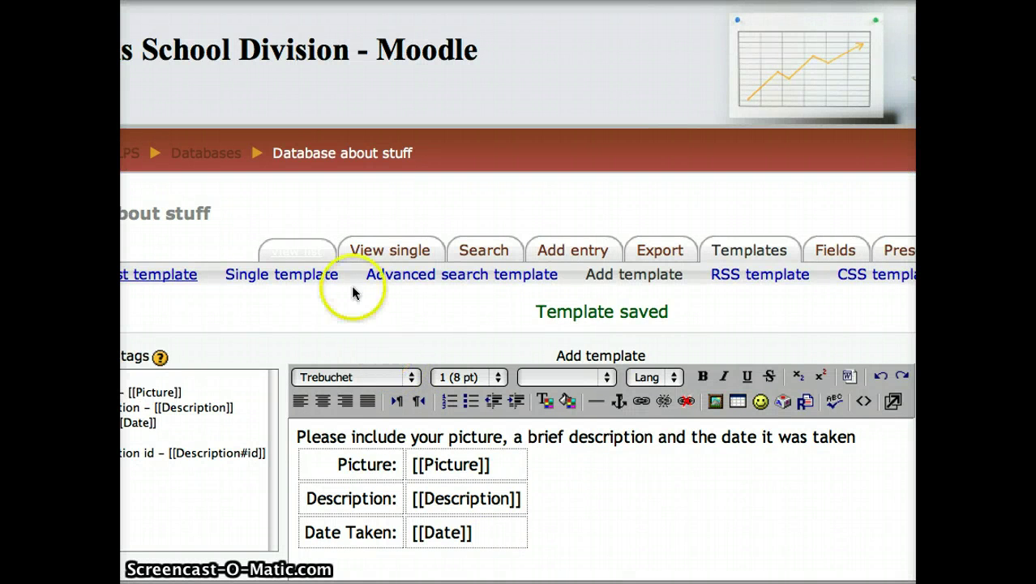
- Go from the Single template to the List template and bring its editors into view
{"action": "left_click", "coordinate": [296, 274]}
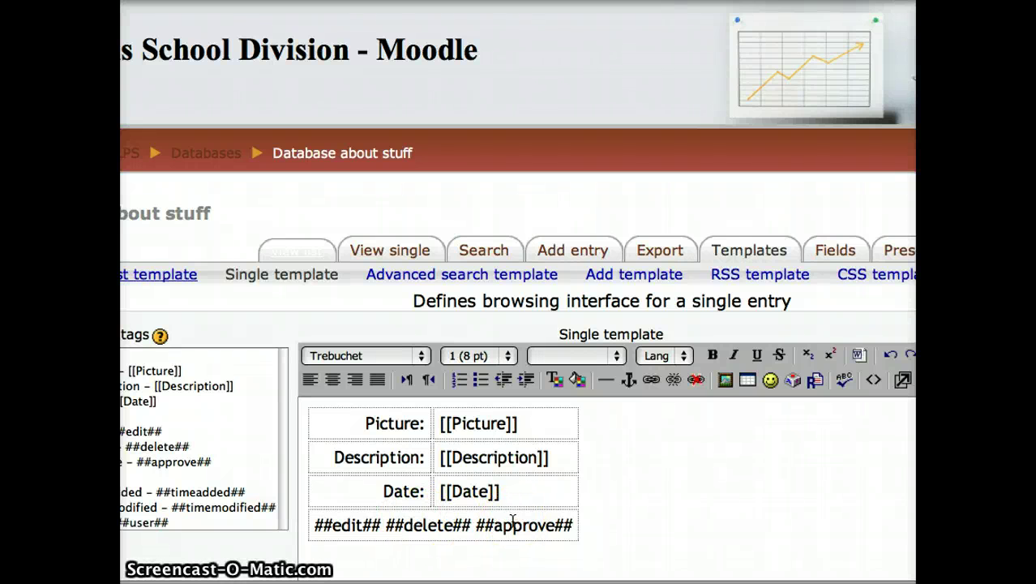
{"action": "left_click", "coordinate": [144, 276]}
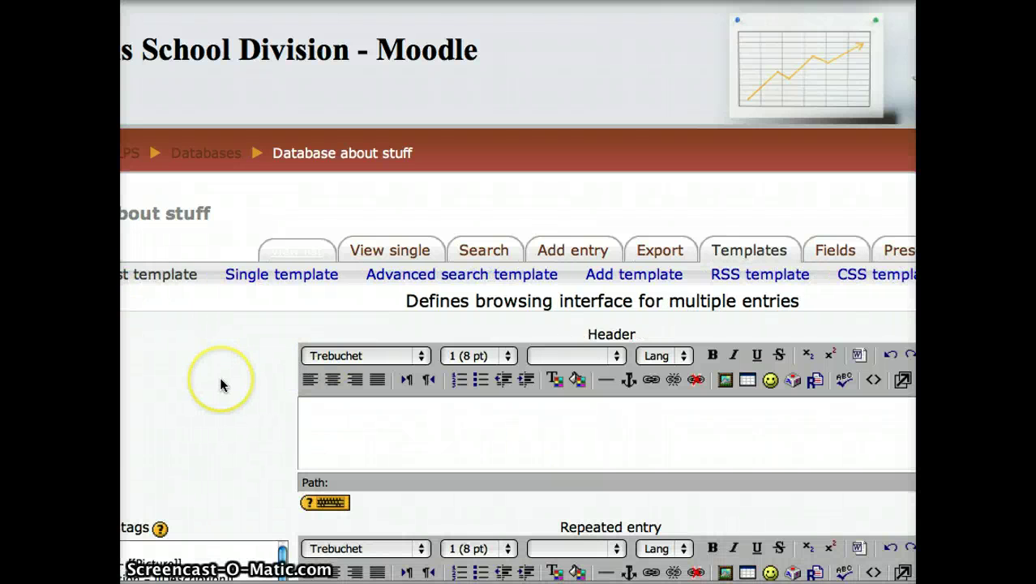
{"action": "scroll", "coordinate": [220, 385], "scroll_direction": "down", "scroll_amount": 5}
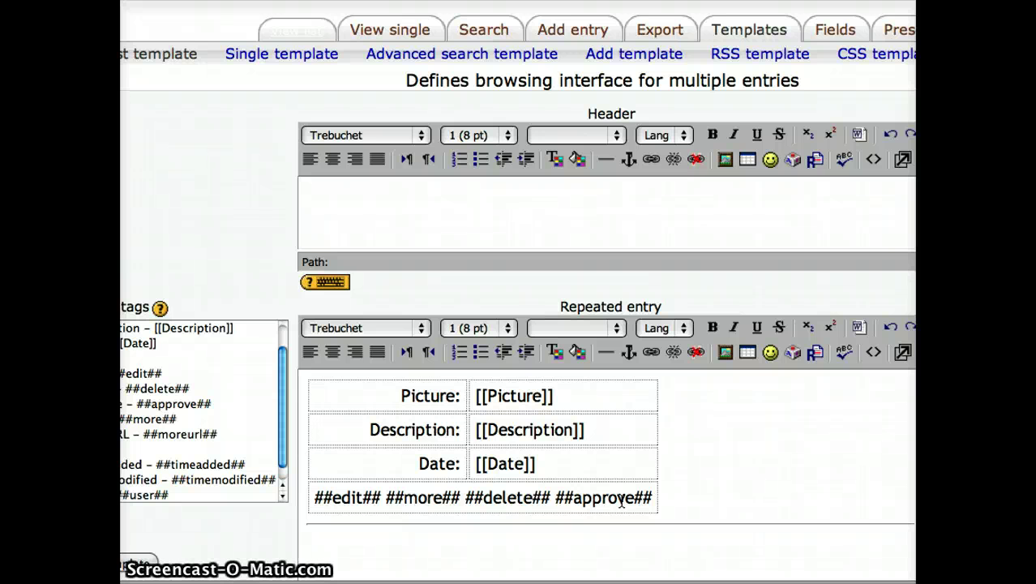
- Delete the default field table from the List template's repeated entry, leaving only the horizontal rule
{"action": "left_click", "coordinate": [704, 496]}
{"action": "left_click_drag", "start_coordinate": [703, 496], "coordinate": [320, 376]}
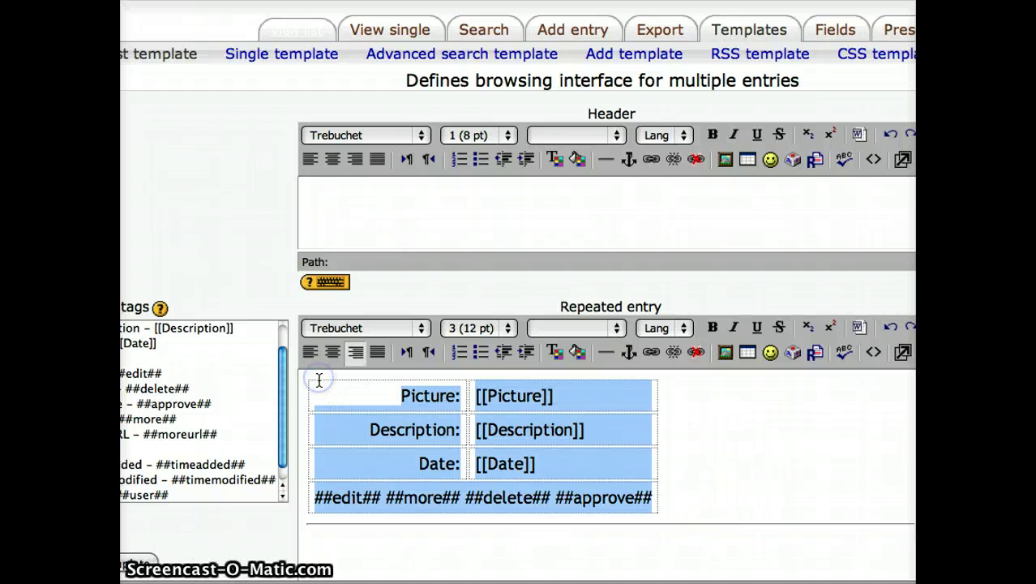
{"action": "key", "text": "Delete"}
{"action": "left_click", "coordinate": [395, 486]}
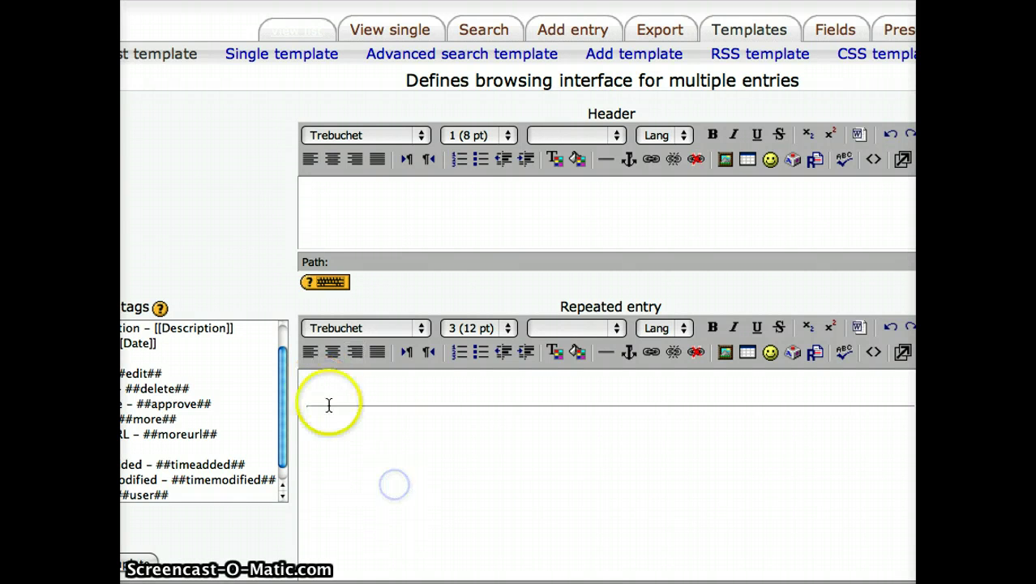
{"action": "left_click", "coordinate": [323, 384]}
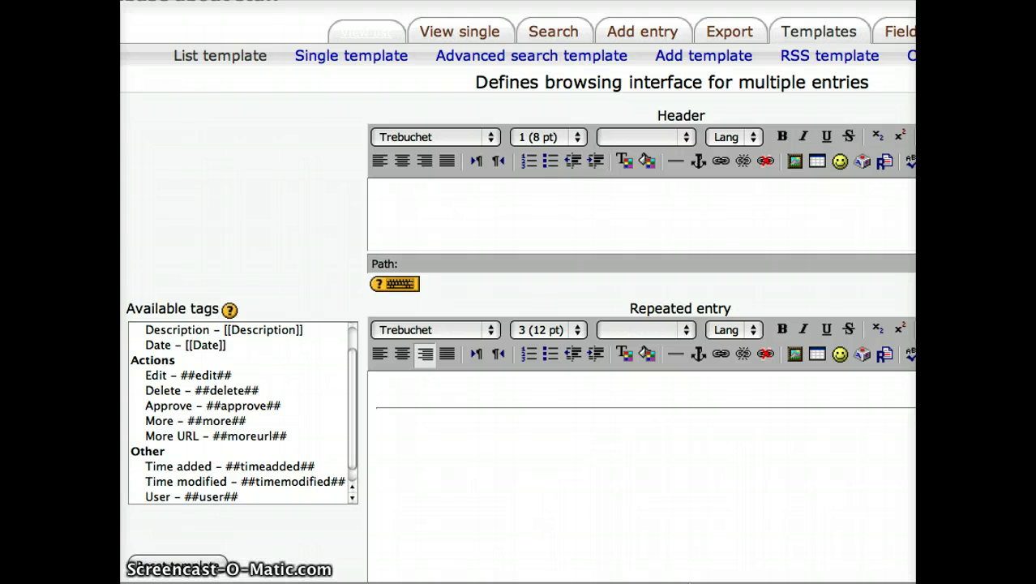
{"action": "left_click", "coordinate": [271, 418]}
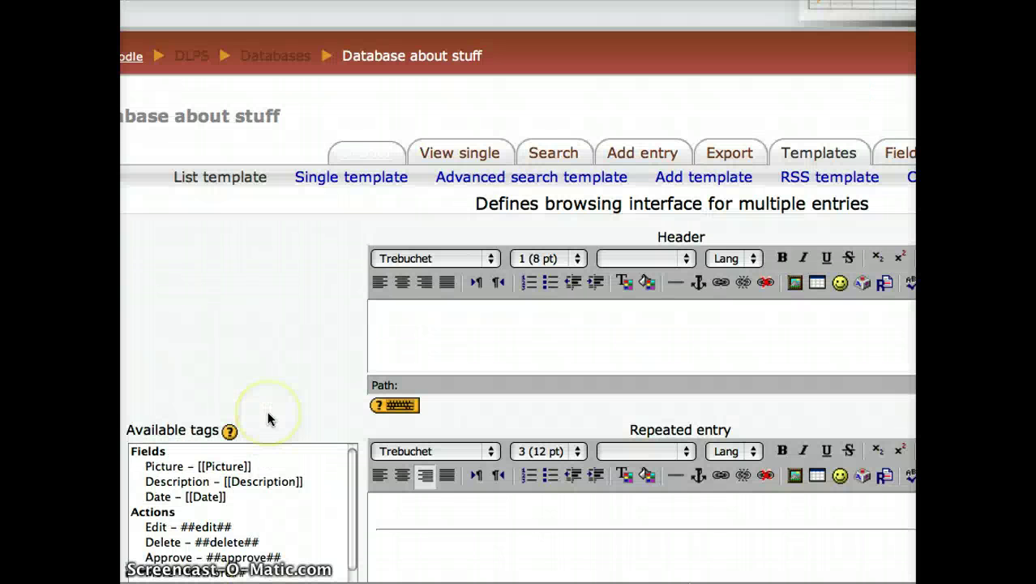
{"action": "left_click", "coordinate": [549, 399]}
{"action": "scroll", "coordinate": [552, 340], "scroll_direction": "down", "scroll_amount": 5}
{"action": "left_click", "coordinate": [496, 105]}
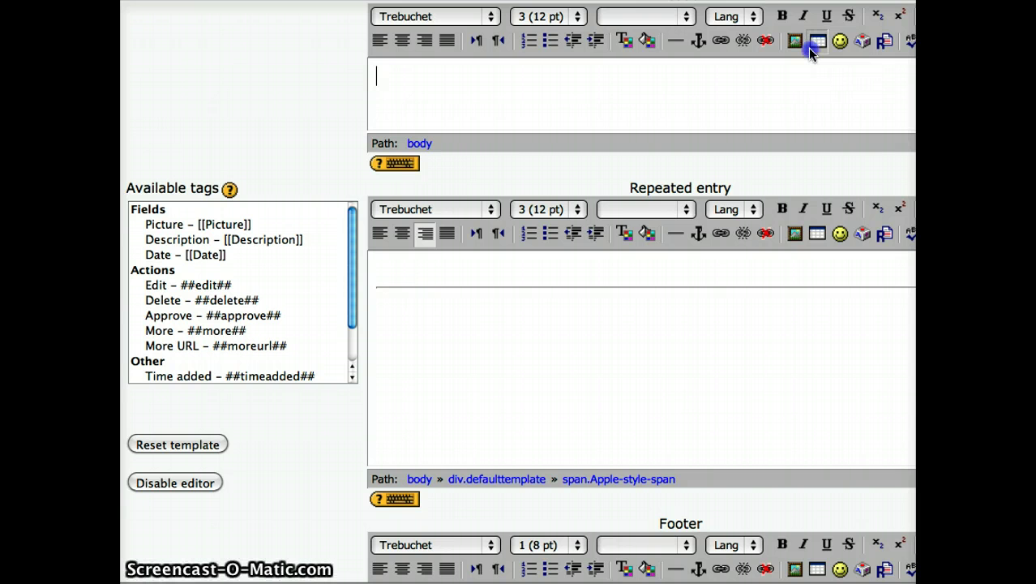
- Insert a 1-row, 2-column table into the List template header
{"action": "left_click", "coordinate": [811, 48]}
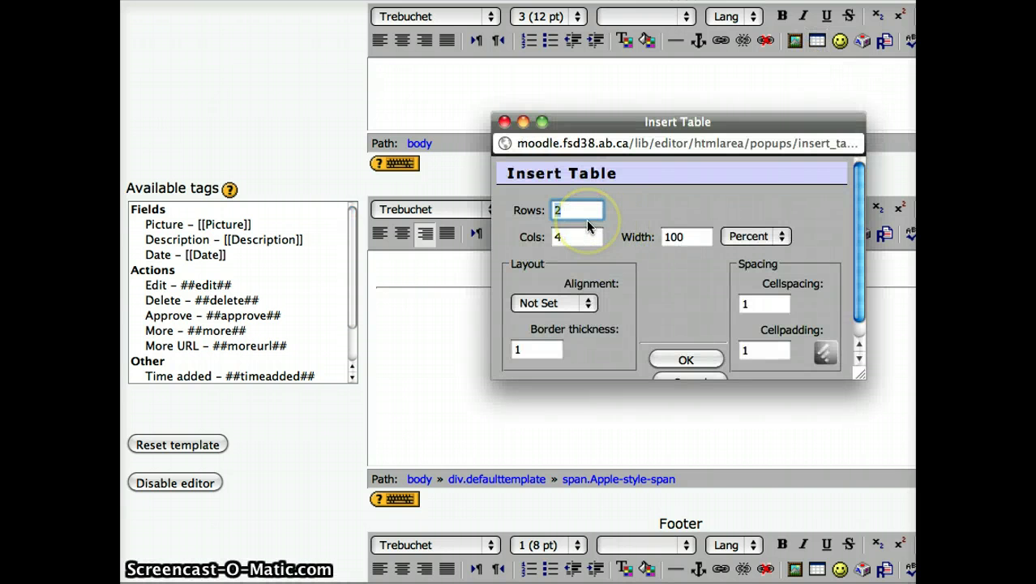
{"action": "left_click", "coordinate": [570, 237]}
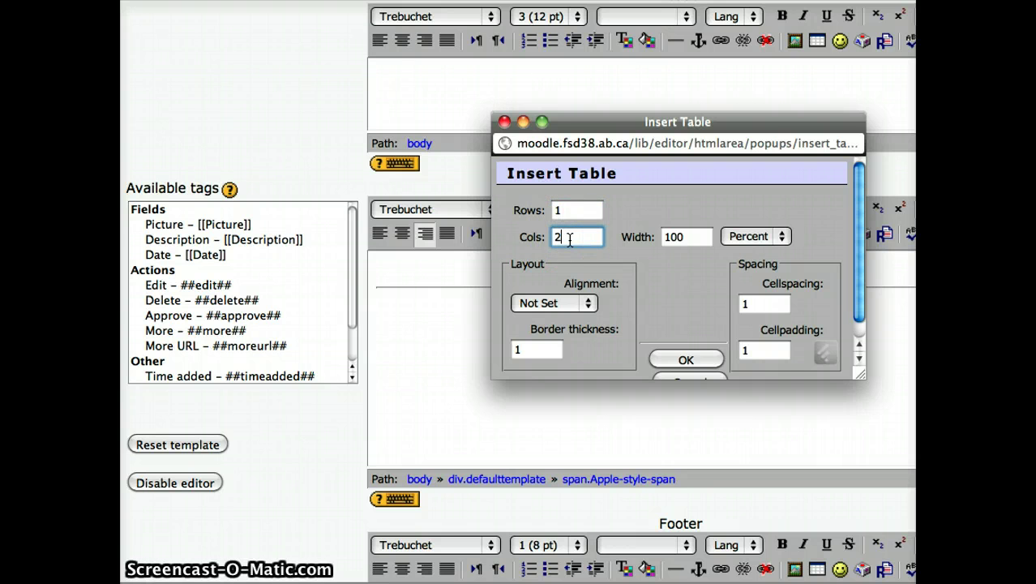
{"action": "type", "text": "2"}
{"action": "left_click", "coordinate": [641, 360]}
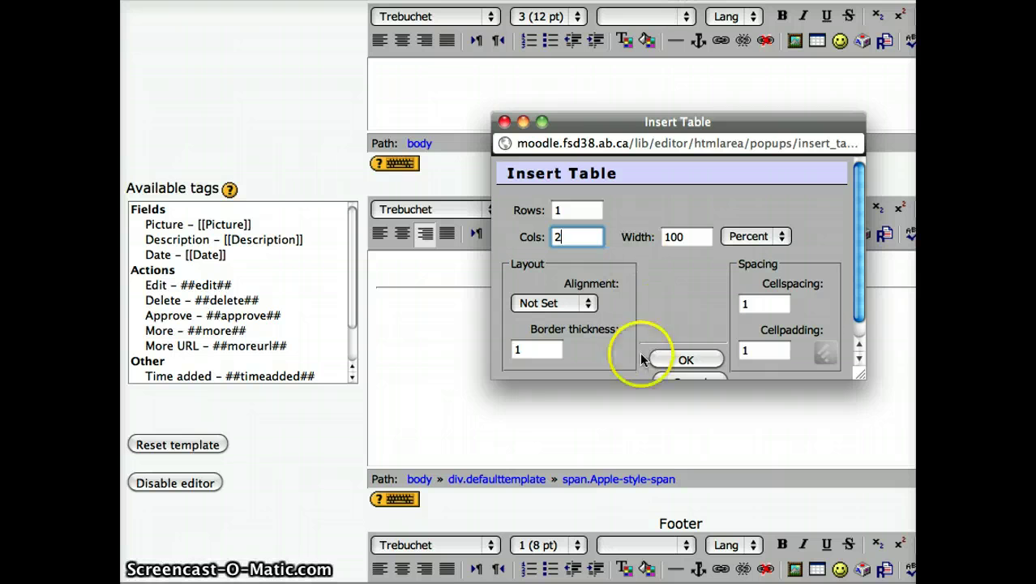
{"action": "left_click", "coordinate": [686, 362]}
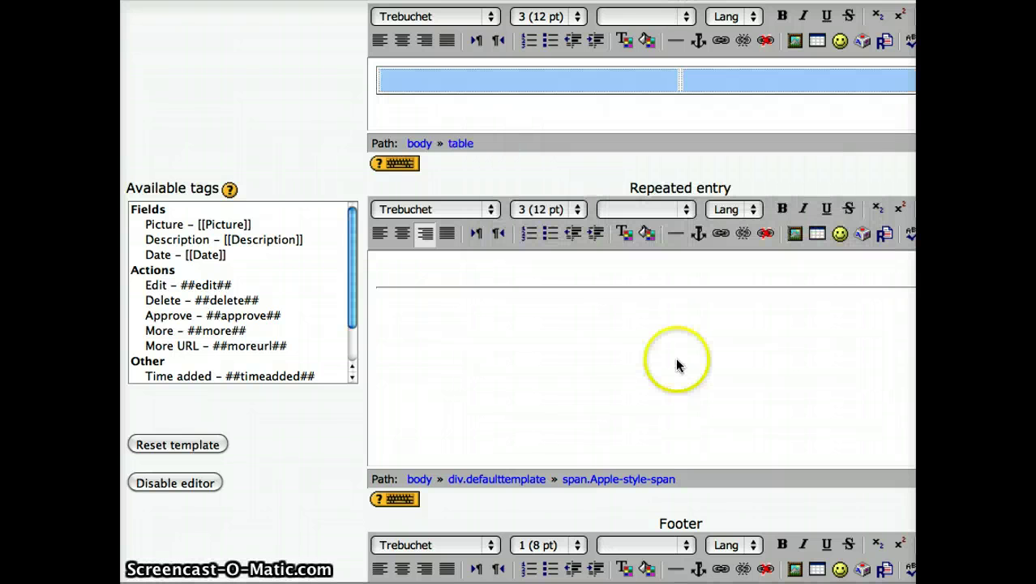
- Label the two header cells 'Description' and 'Date'
{"action": "left_click", "coordinate": [558, 87]}
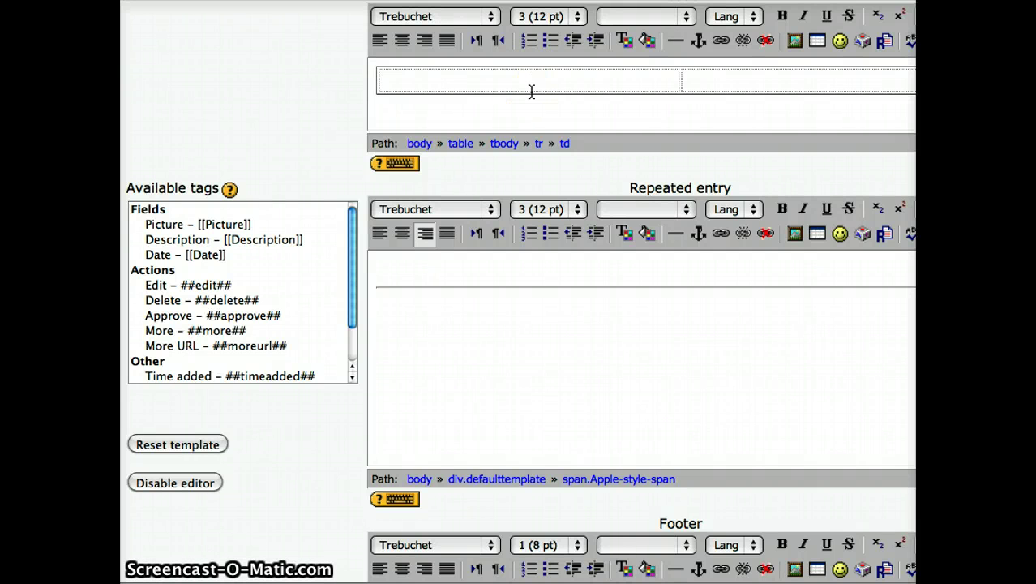
{"action": "type", "text": "Description"}
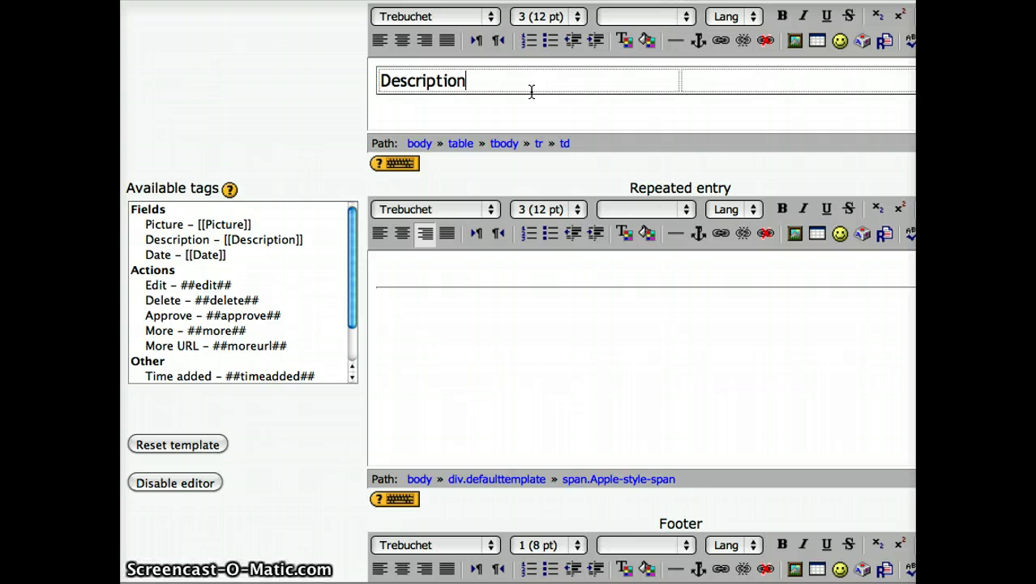
{"action": "left_click", "coordinate": [716, 60]}
{"action": "left_click", "coordinate": [713, 75]}
{"action": "type", "text": "Date"}
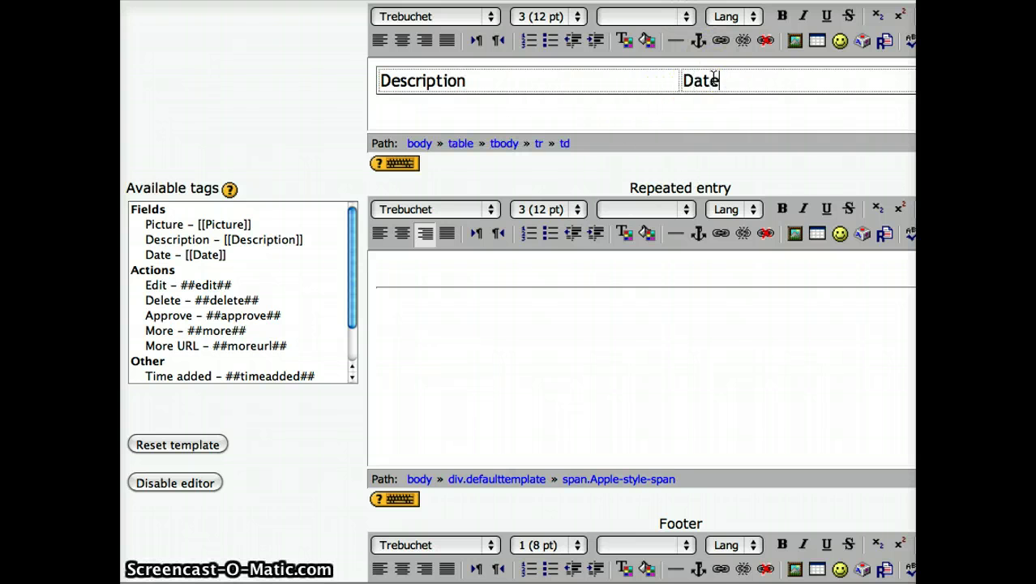
{"action": "left_click", "coordinate": [465, 259]}
{"action": "left_click", "coordinate": [388, 268]}
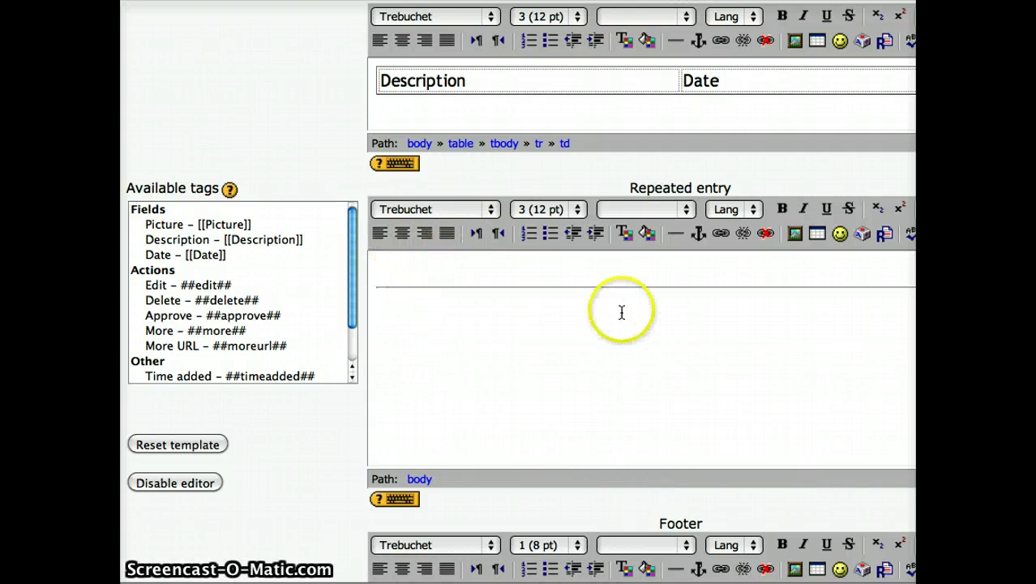
- Insert a 1-row, 2-column table into the repeated entry section
{"action": "left_click", "coordinate": [817, 234]}
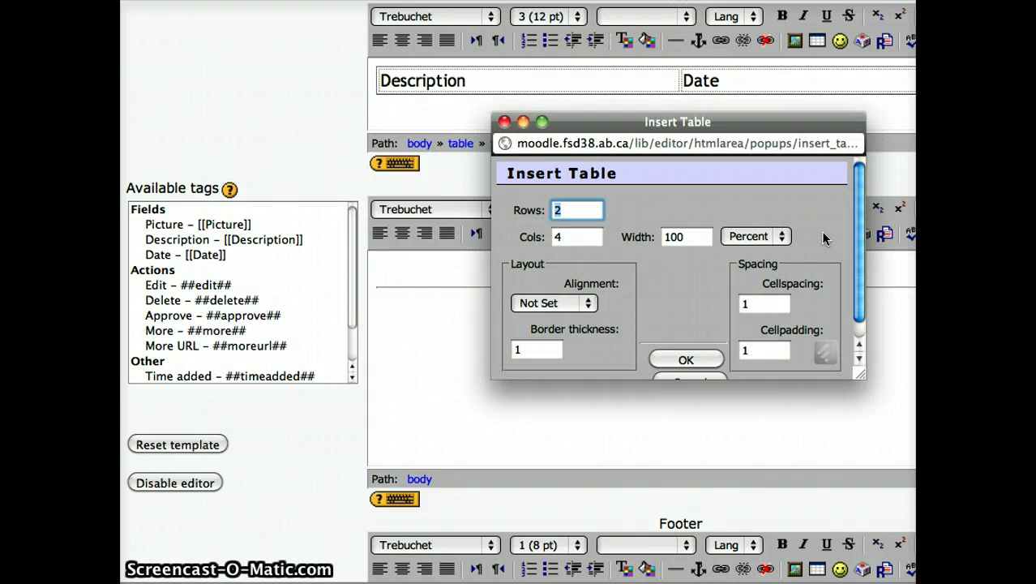
{"action": "type", "text": "1"}
{"action": "key", "text": "Tab"}
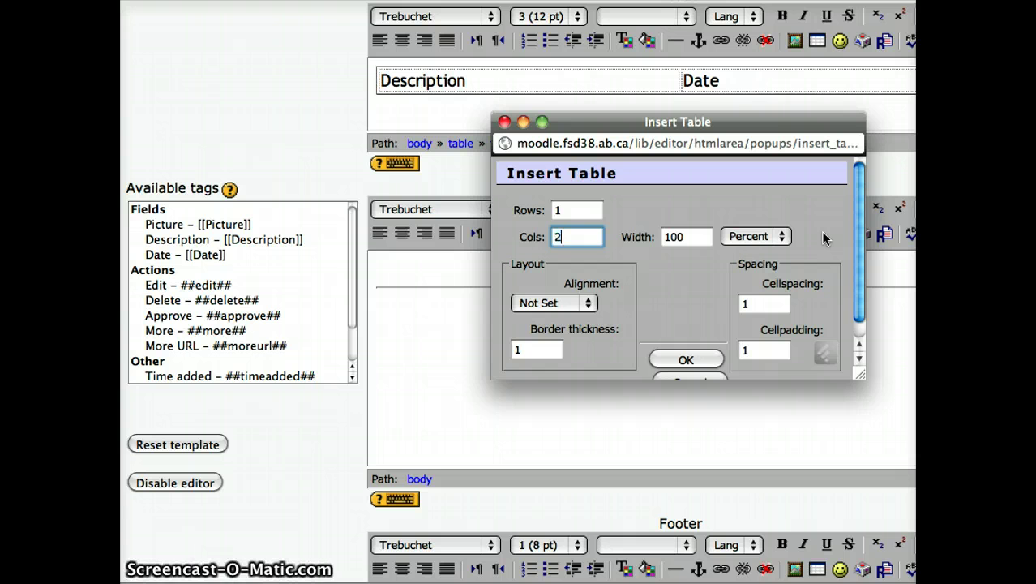
{"action": "left_click", "coordinate": [686, 360]}
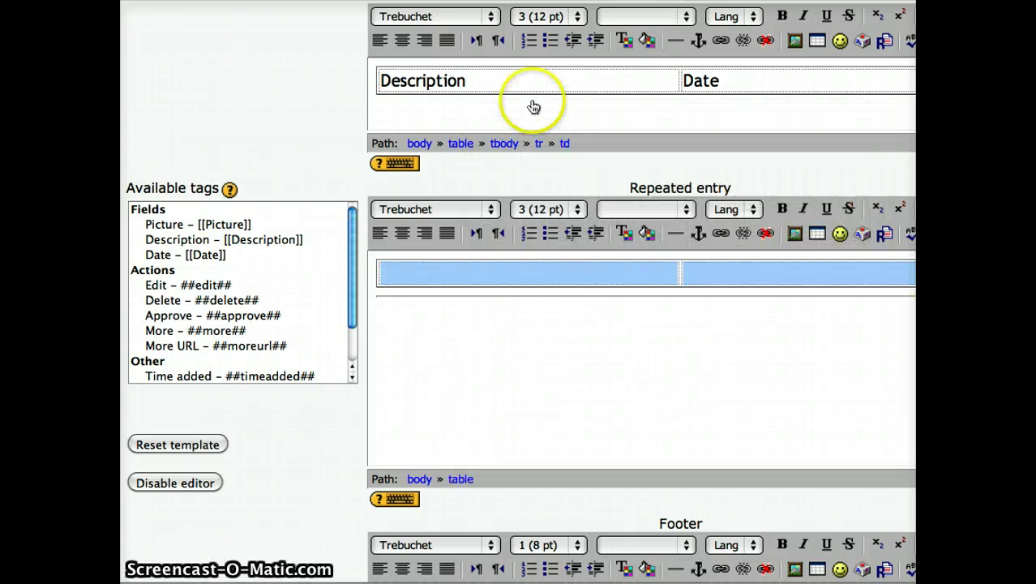
{"action": "left_click", "coordinate": [448, 379]}
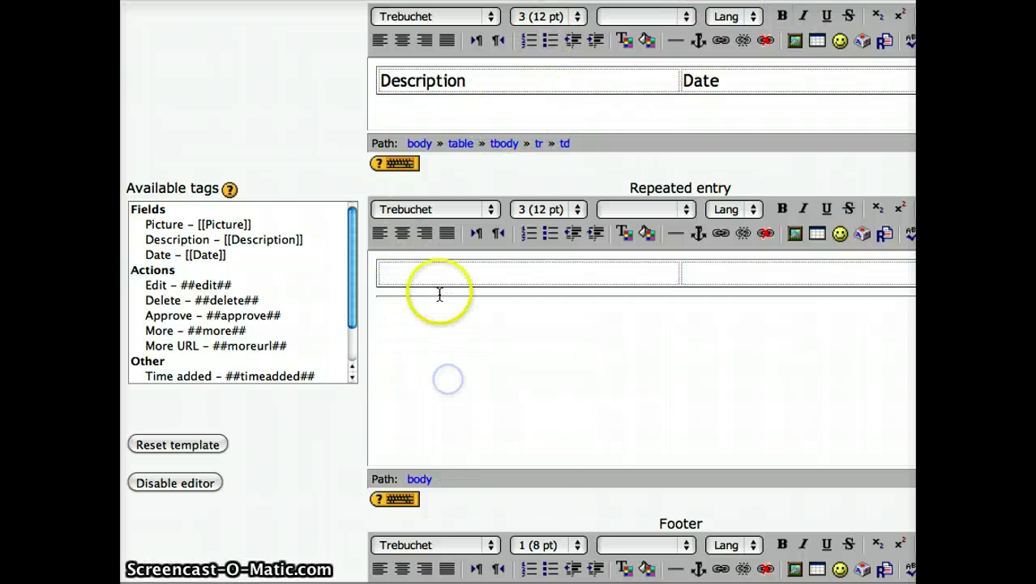
- Fill the table cells with the [[Description]] and [[Date]] field tags
{"action": "left_click", "coordinate": [418, 276]}
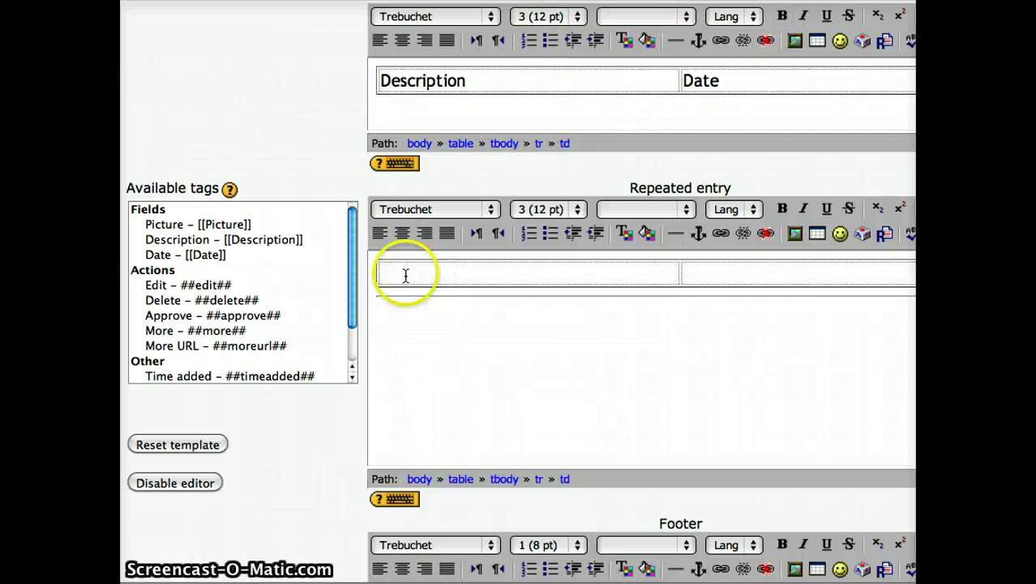
{"action": "left_click", "coordinate": [255, 246]}
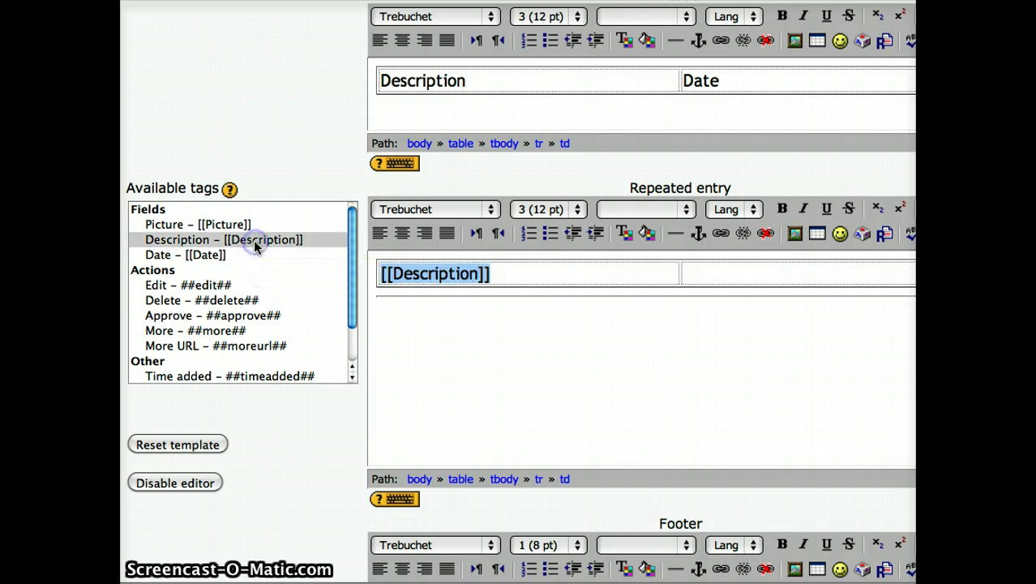
{"action": "left_click", "coordinate": [720, 277]}
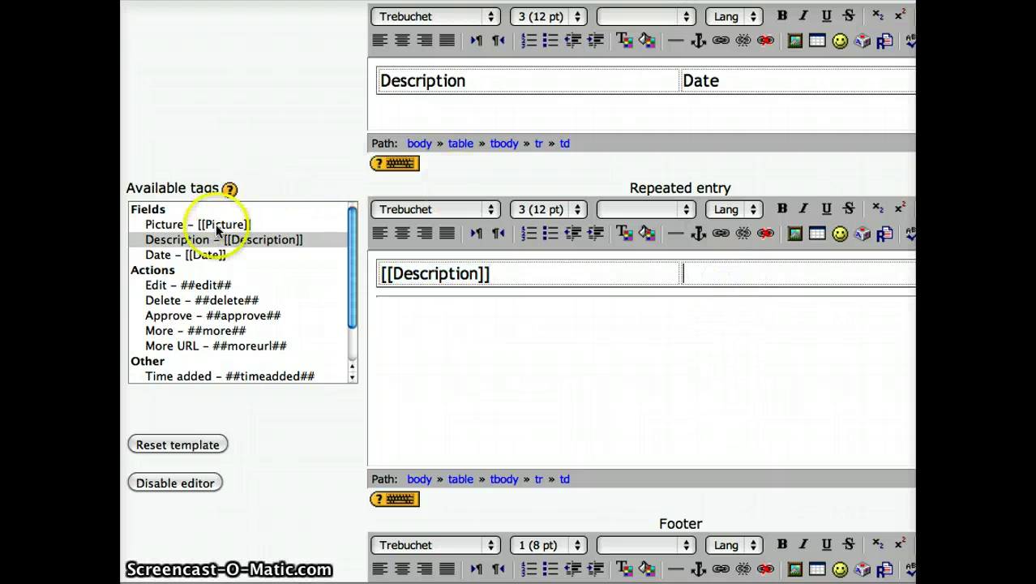
{"action": "left_click", "coordinate": [174, 257]}
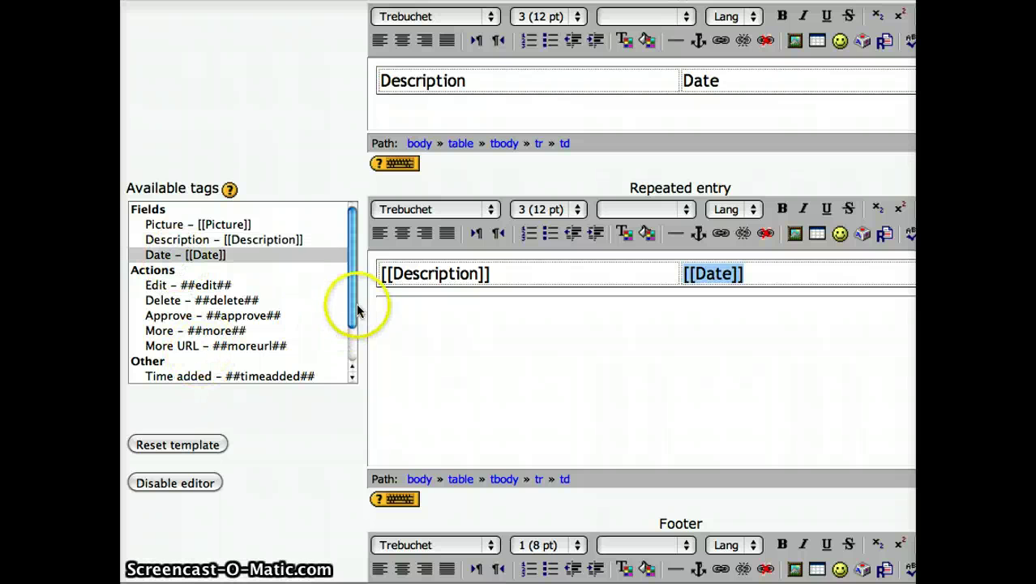
{"action": "left_click_drag", "start_coordinate": [354, 317], "coordinate": [350, 349]}
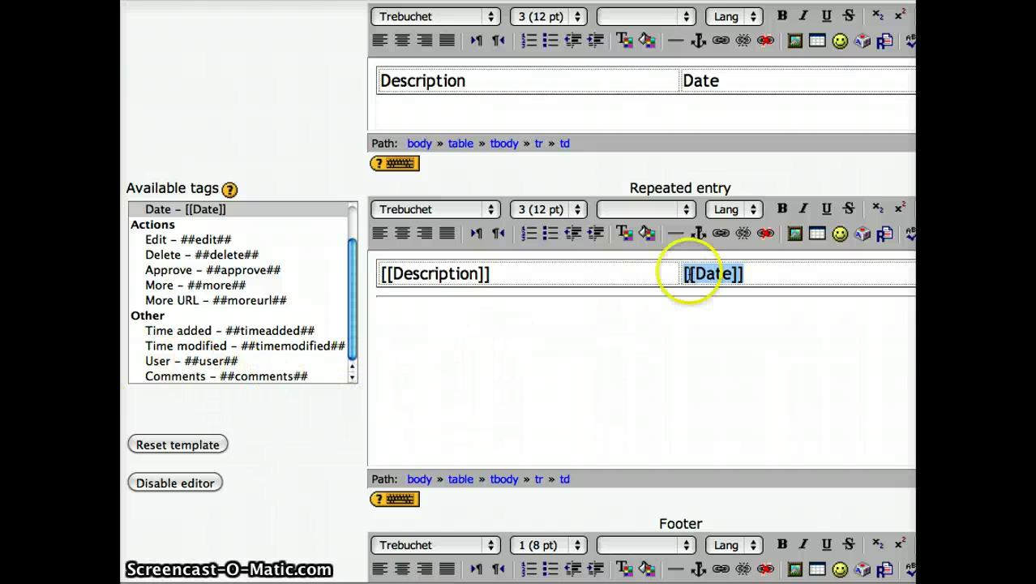
- Add an author line 'by: ##user##' on a new line below the table
{"action": "left_click", "coordinate": [755, 275]}
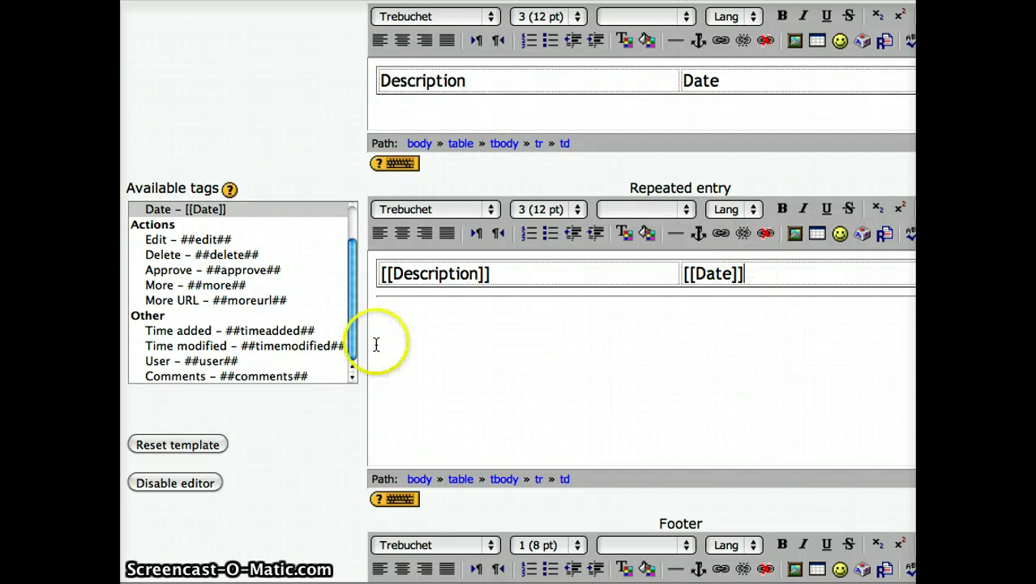
{"action": "left_click", "coordinate": [372, 297]}
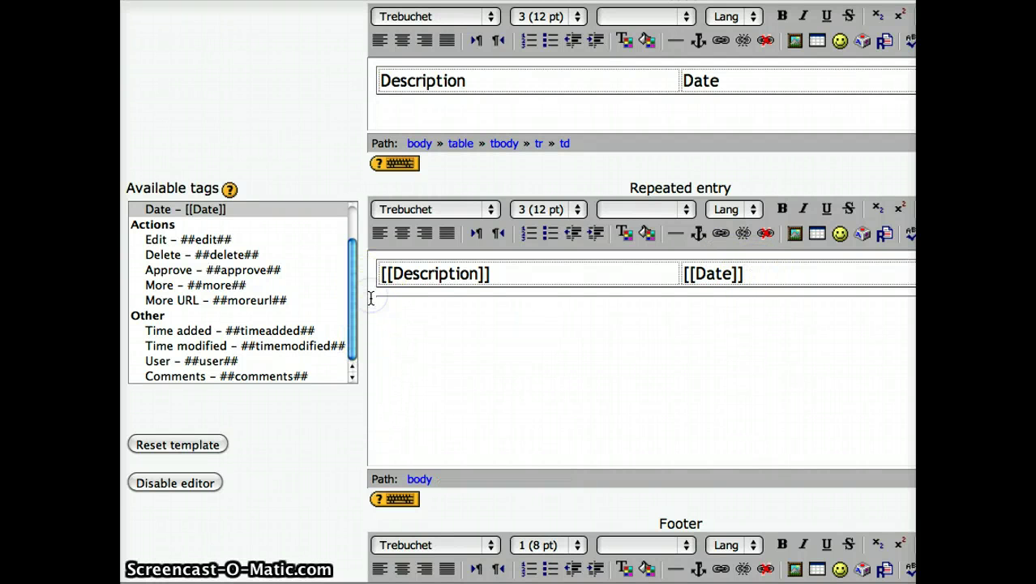
{"action": "key", "text": "Up"}
{"action": "left_click", "coordinate": [371, 298]}
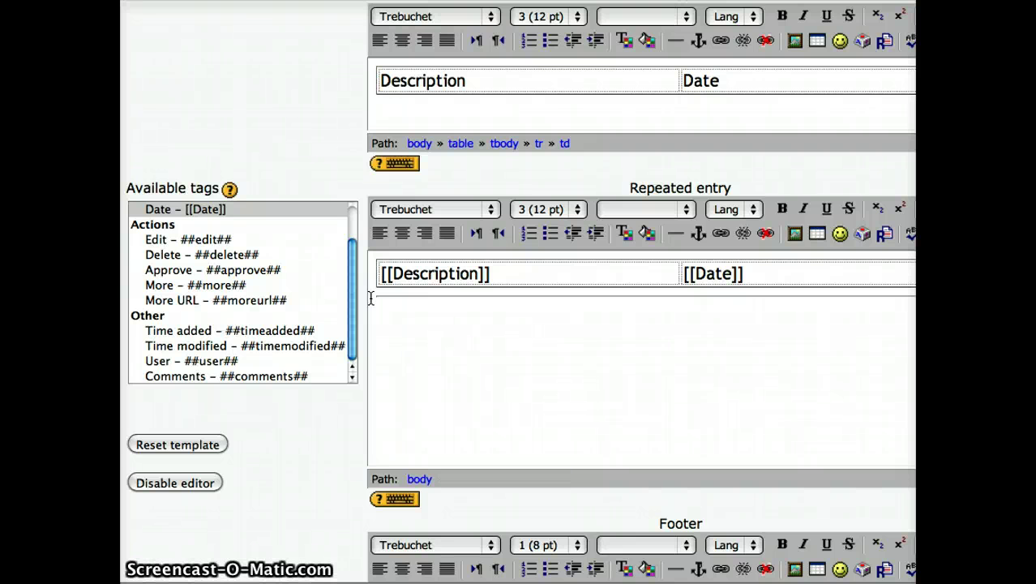
{"action": "key", "text": "Return"}
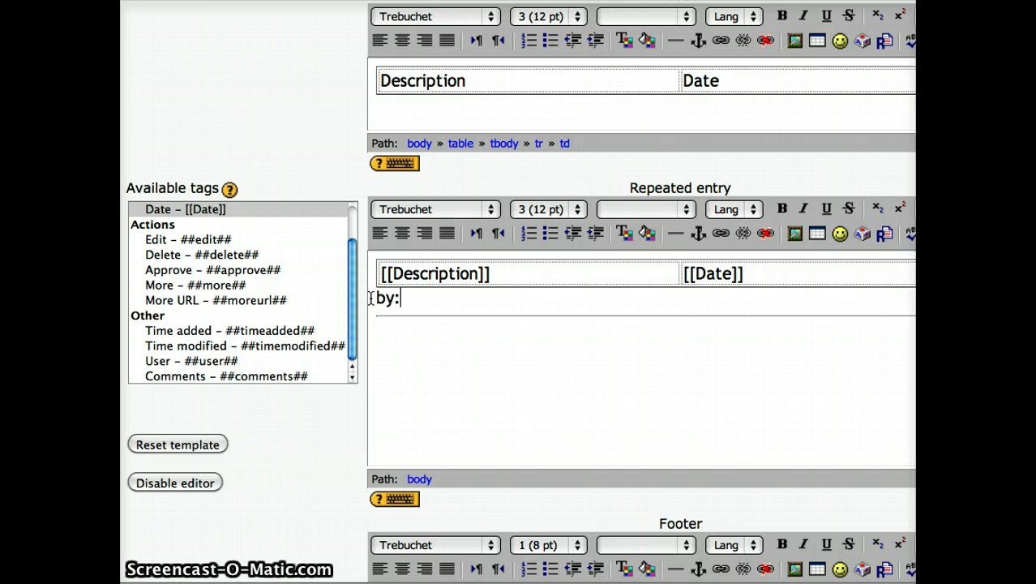
{"action": "left_click", "coordinate": [160, 364]}
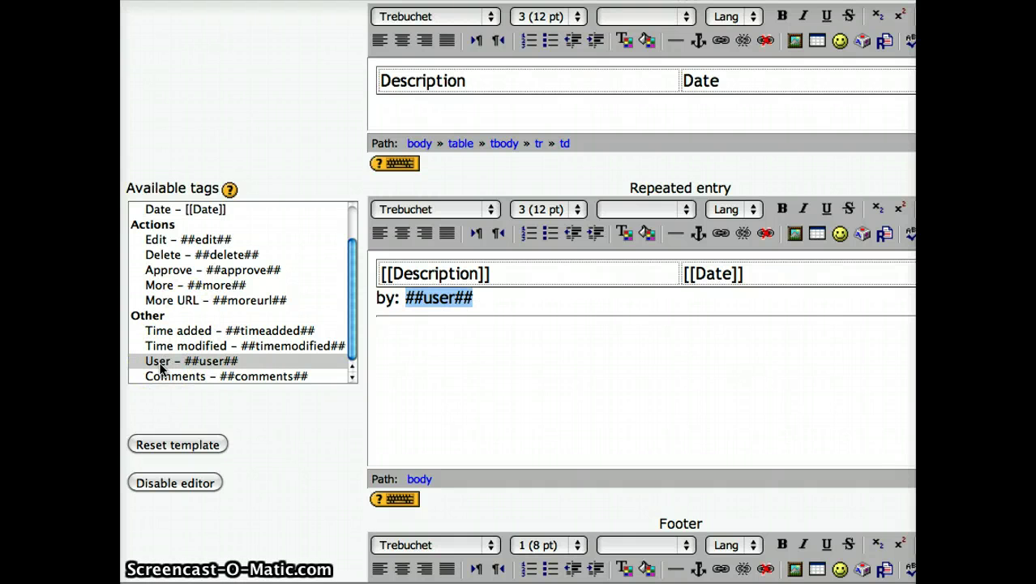
- Add a ##more## link tag on its own line beneath the author line
{"action": "left_click", "coordinate": [510, 298]}
{"action": "key", "text": "Return"}
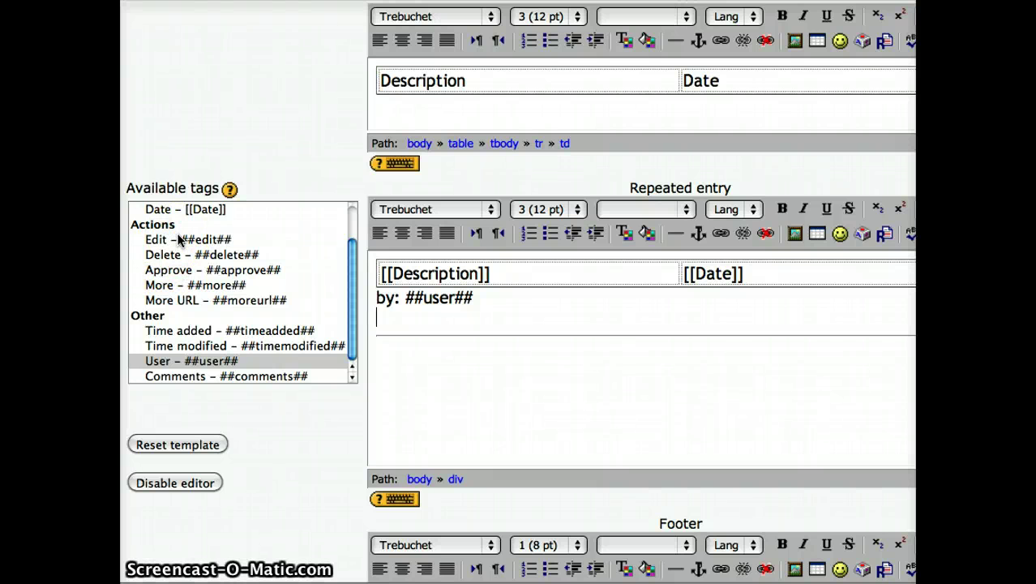
{"action": "left_click", "coordinate": [150, 288]}
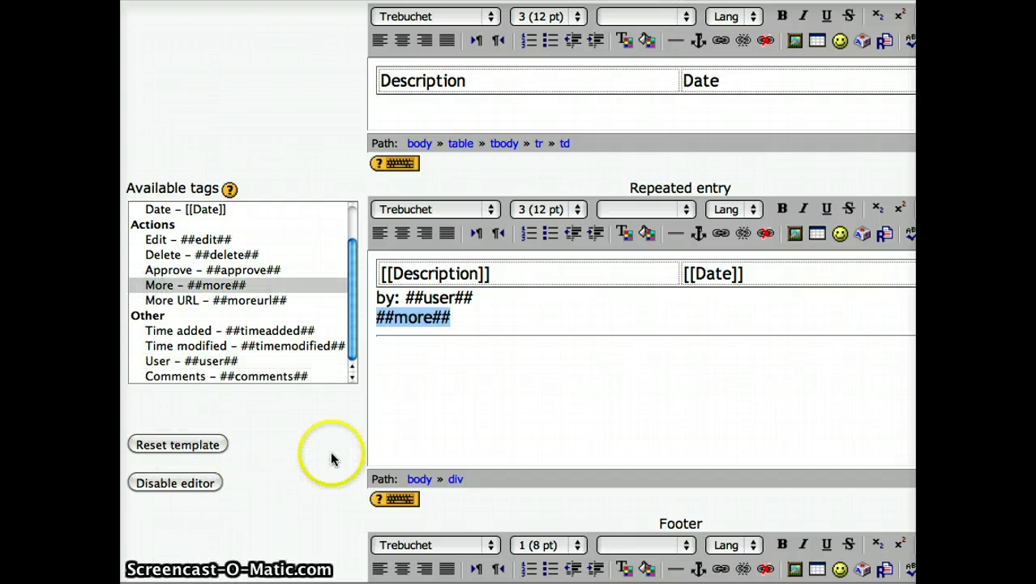
{"action": "scroll", "coordinate": [305, 433], "scroll_direction": "down", "scroll_amount": 3}
{"action": "scroll", "coordinate": [305, 434], "scroll_direction": "up", "scroll_amount": 1}
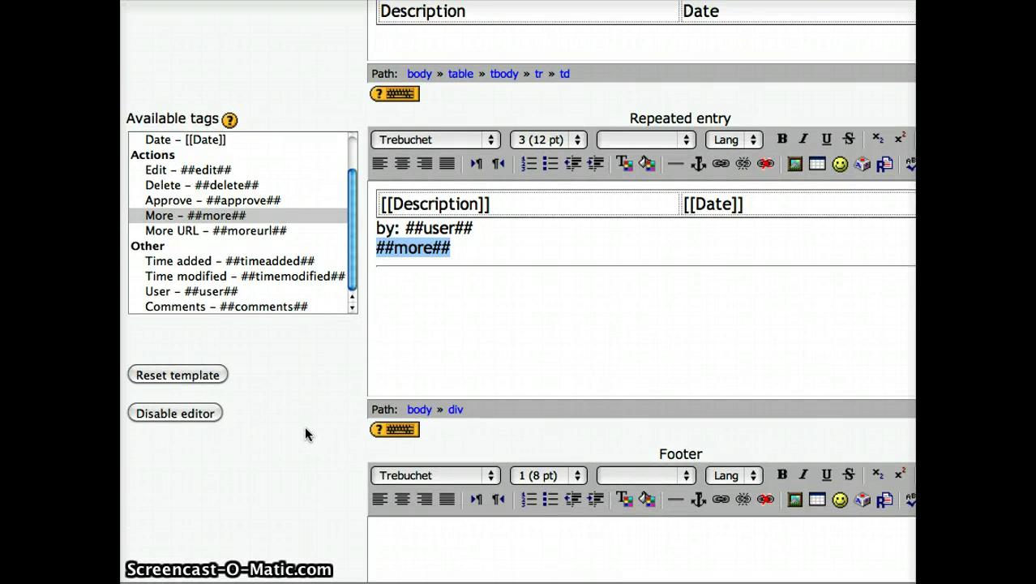
{"action": "scroll", "coordinate": [305, 434], "scroll_direction": "down", "scroll_amount": 6}
- Save the list template and return to the course page
{"action": "left_click", "coordinate": [557, 410]}
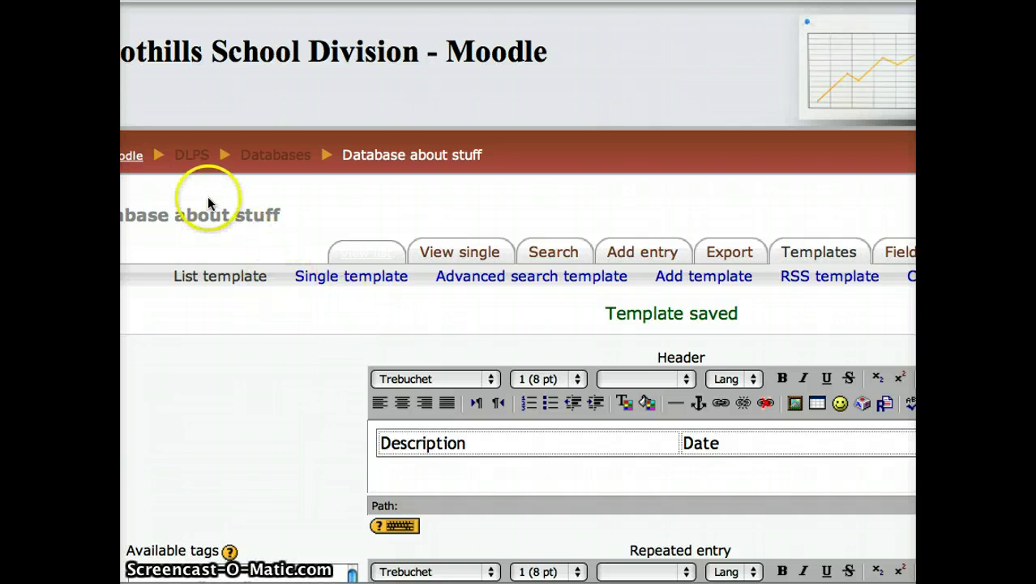
{"action": "left_click", "coordinate": [185, 160]}
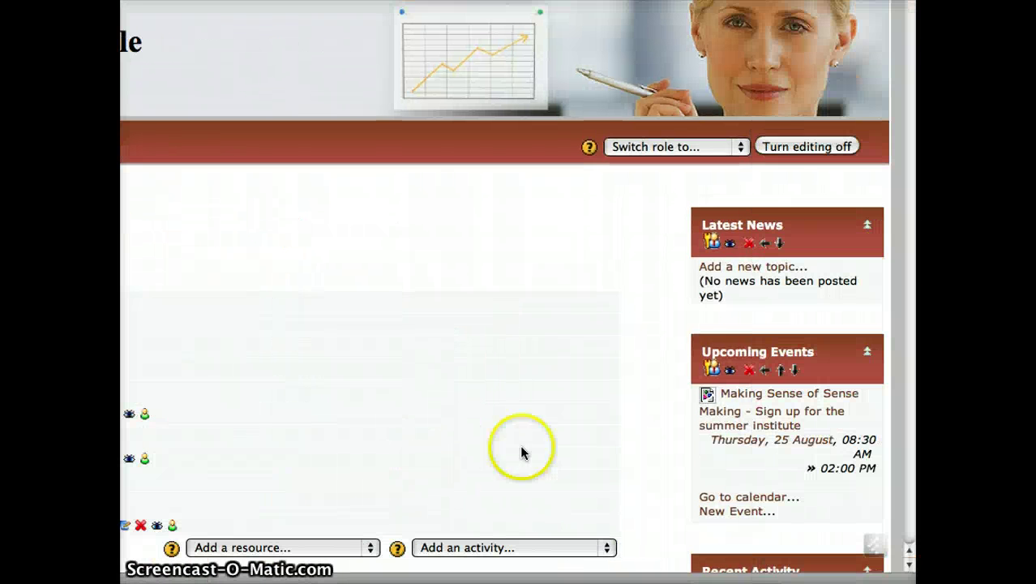
- Switch role to Student and open the Database about stuff list view
{"action": "left_click", "coordinate": [717, 146]}
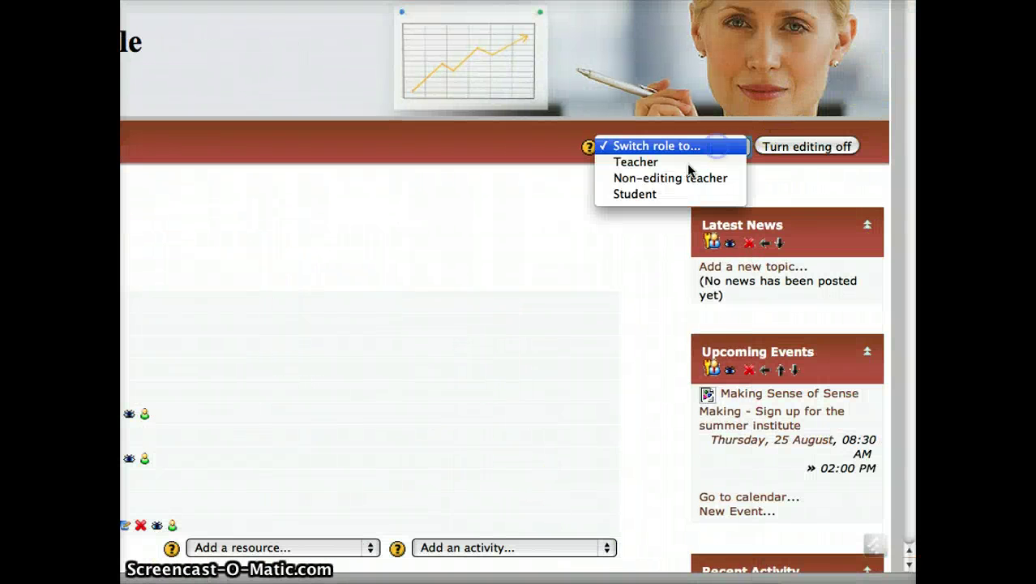
{"action": "left_click", "coordinate": [653, 195]}
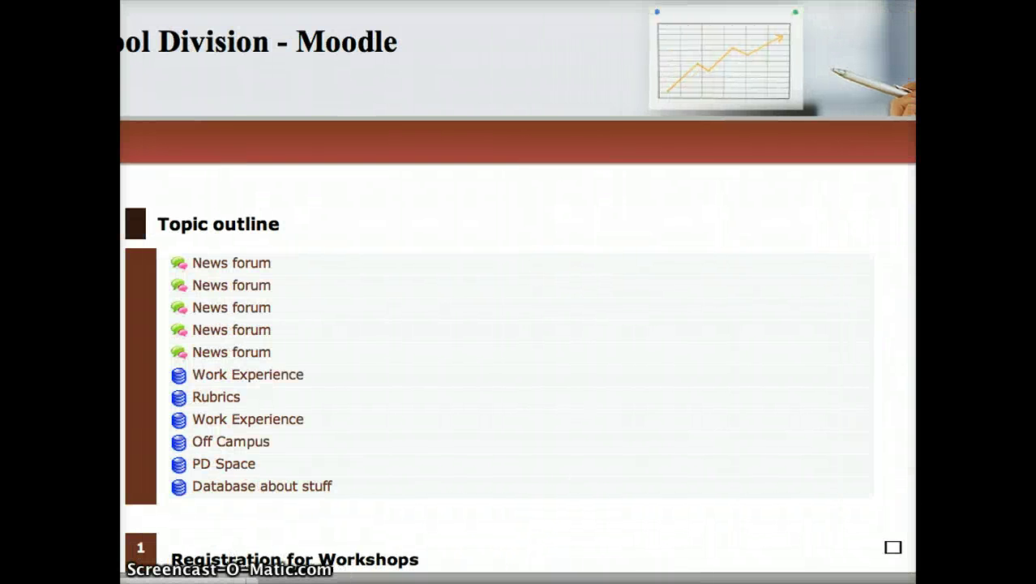
{"action": "left_click", "coordinate": [280, 483]}
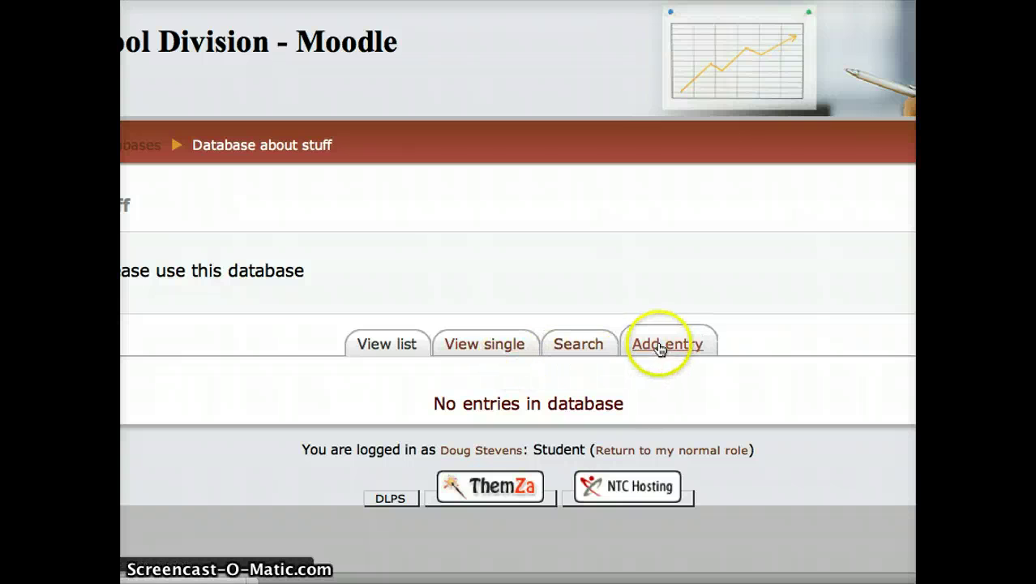
{"action": "left_click", "coordinate": [361, 340]}
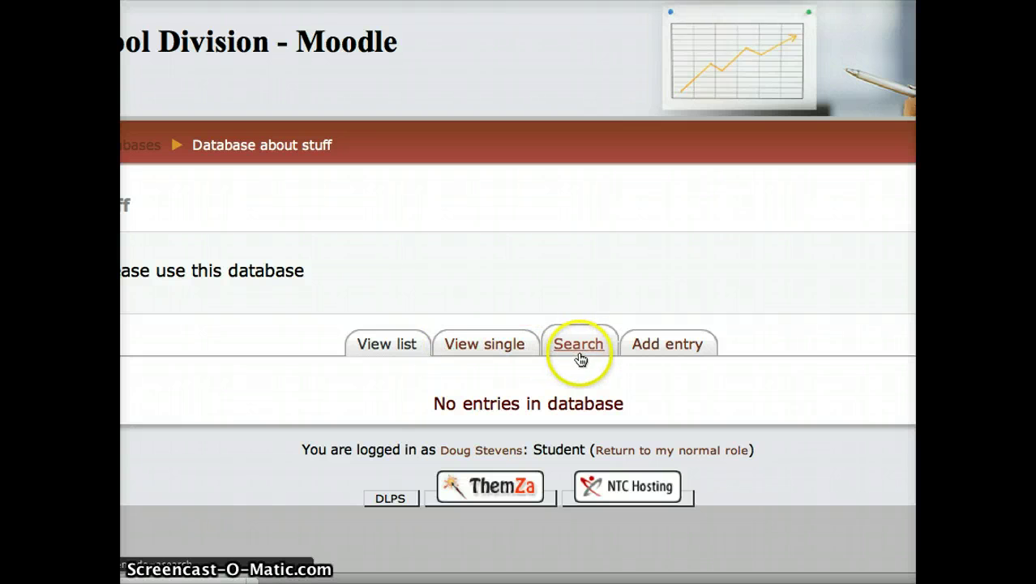
- Start a new entry and attach atcabin.png from Documents as its picture
{"action": "left_click", "coordinate": [675, 341]}
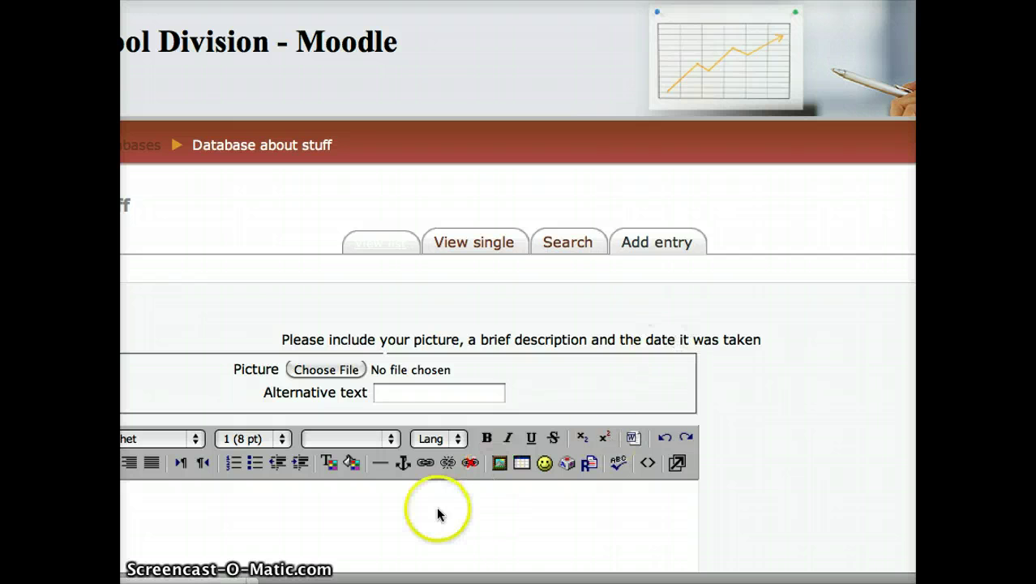
{"action": "scroll", "coordinate": [358, 570], "scroll_direction": "left", "scroll_amount": 5}
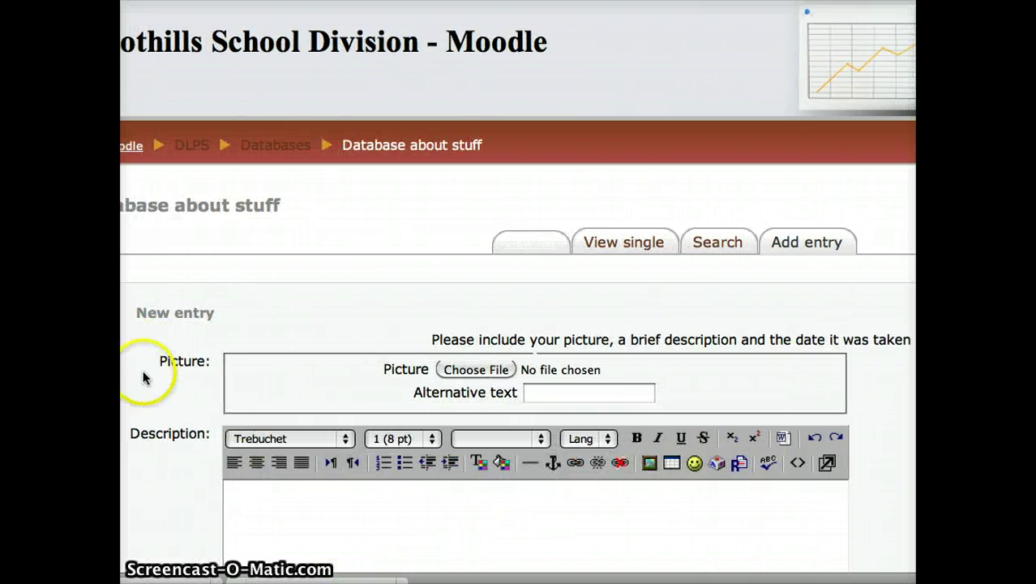
{"action": "left_click", "coordinate": [447, 371]}
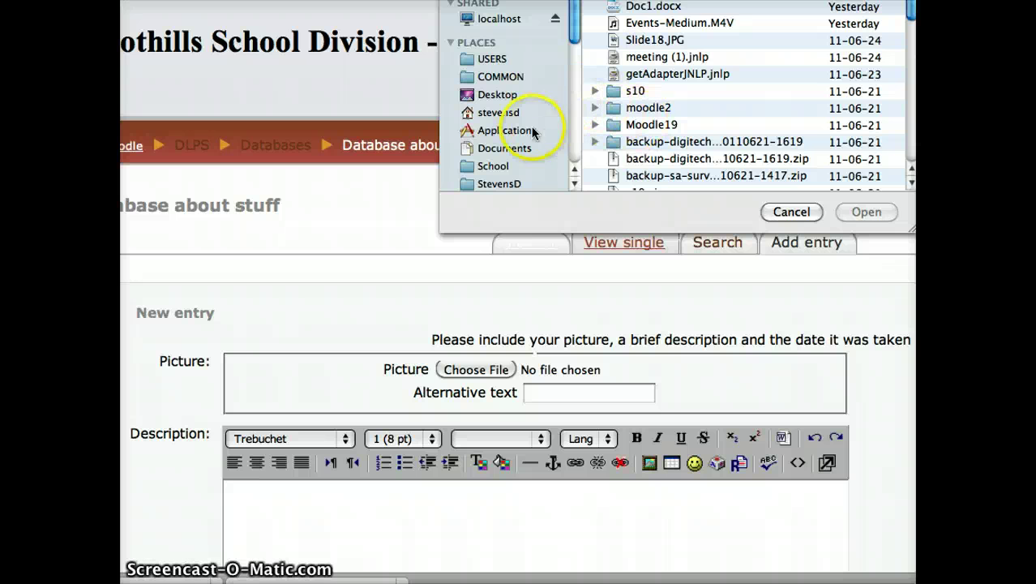
{"action": "left_click", "coordinate": [504, 148]}
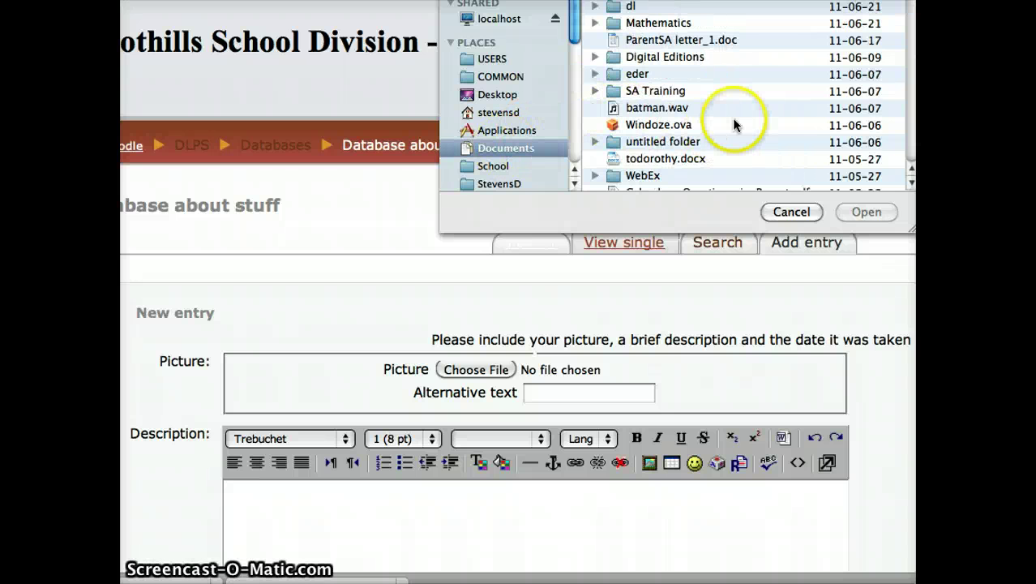
{"action": "key", "text": "super+1"}
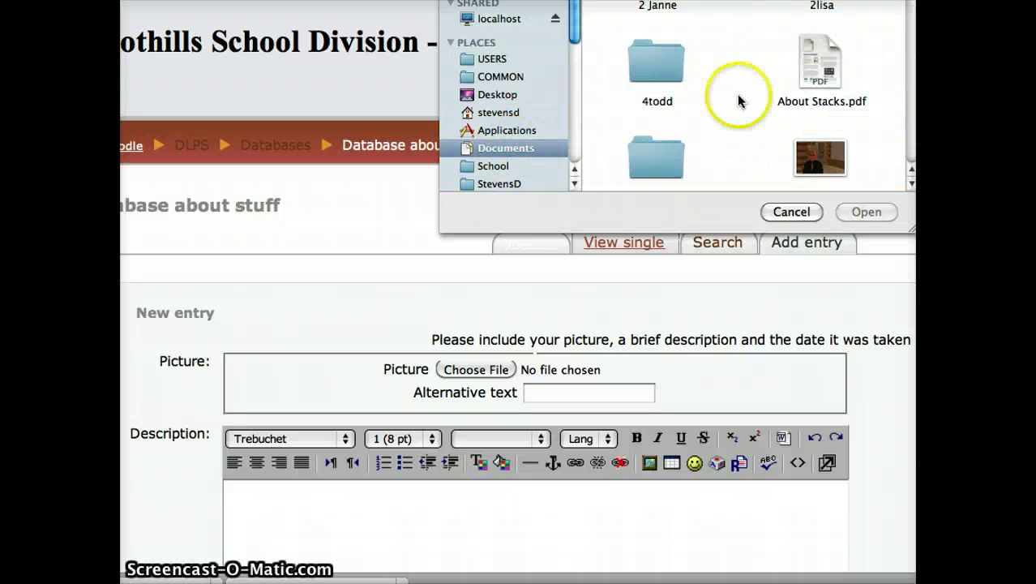
{"action": "scroll", "coordinate": [728, 107], "scroll_direction": "down", "scroll_amount": 5}
{"action": "scroll", "coordinate": [727, 112], "scroll_direction": "up", "scroll_amount": 5}
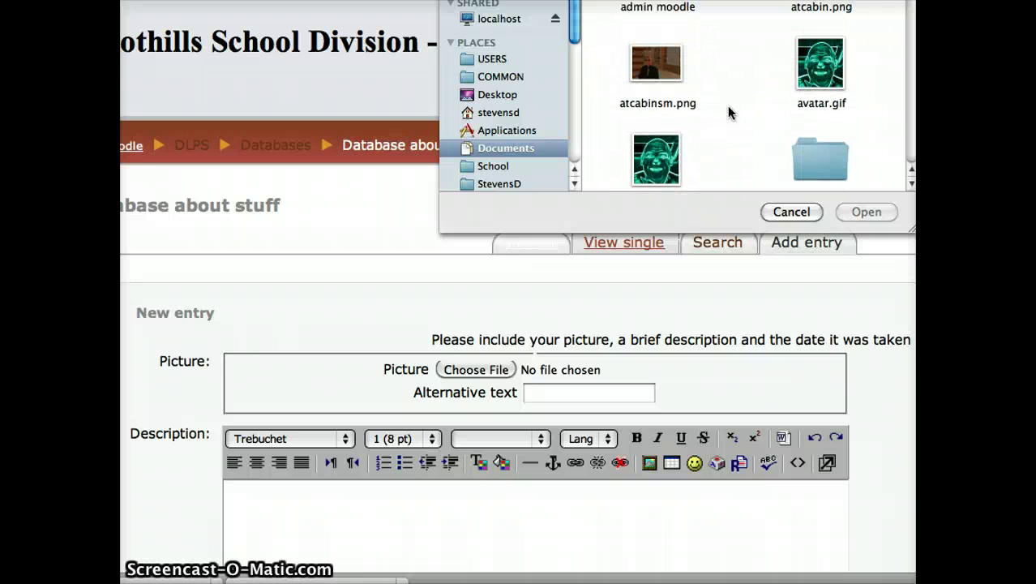
{"action": "left_click", "coordinate": [821, 89]}
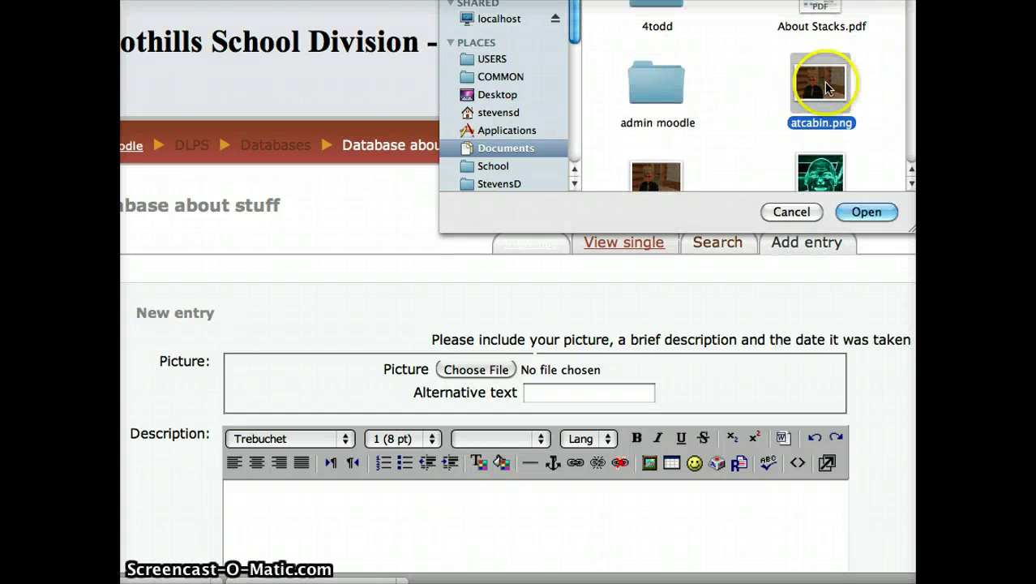
{"action": "left_click", "coordinate": [865, 212]}
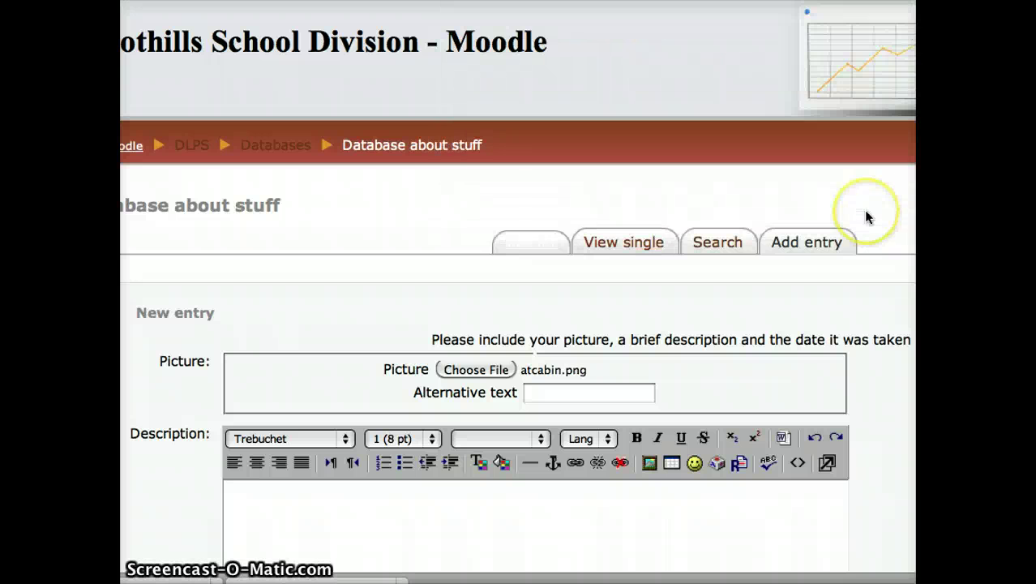
- Enter the description 'My avatar'
{"action": "scroll", "coordinate": [306, 413], "scroll_direction": "down", "scroll_amount": 5}
{"action": "left_click", "coordinate": [306, 414]}
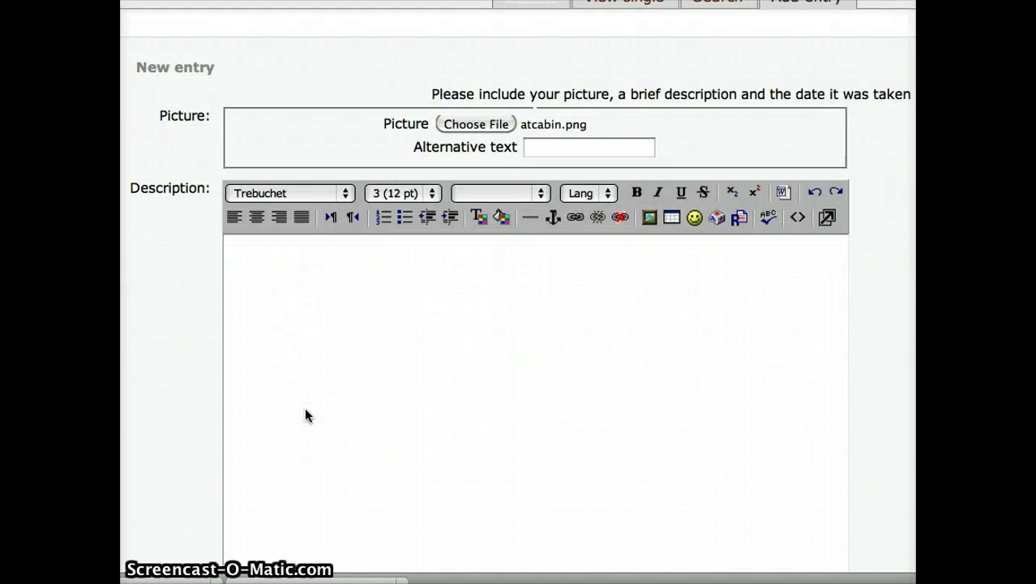
{"action": "type", "text": "My avatar"}
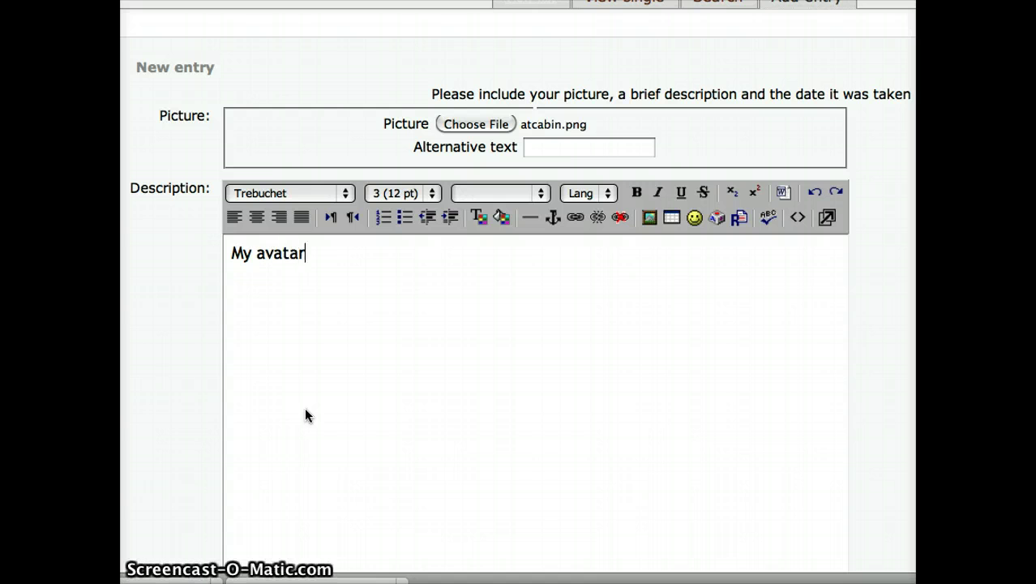
- Set the Date Taken to 21 March
{"action": "scroll", "coordinate": [304, 407], "scroll_direction": "down", "scroll_amount": 10}
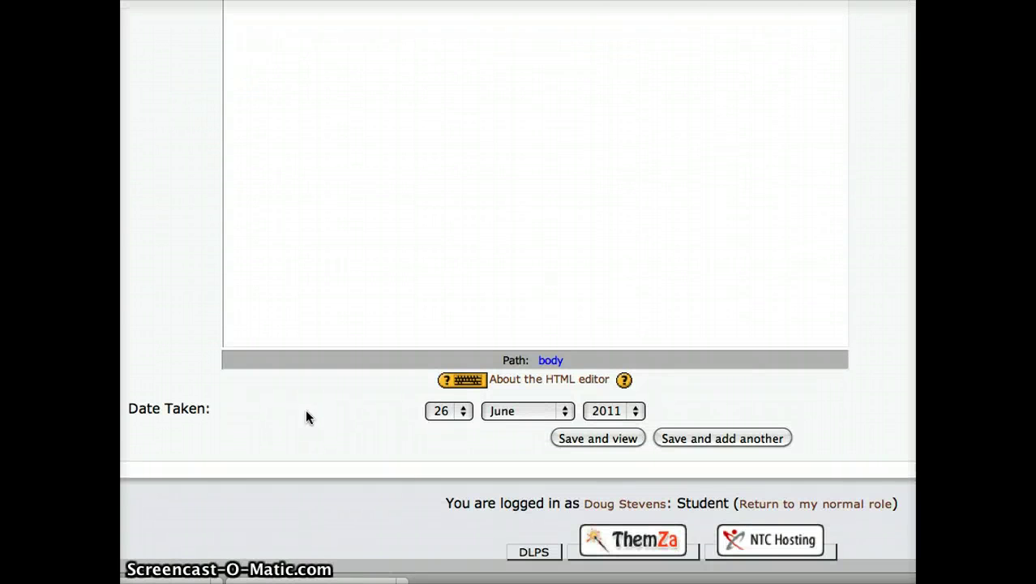
{"action": "left_click", "coordinate": [451, 414]}
{"action": "left_click", "coordinate": [447, 333]}
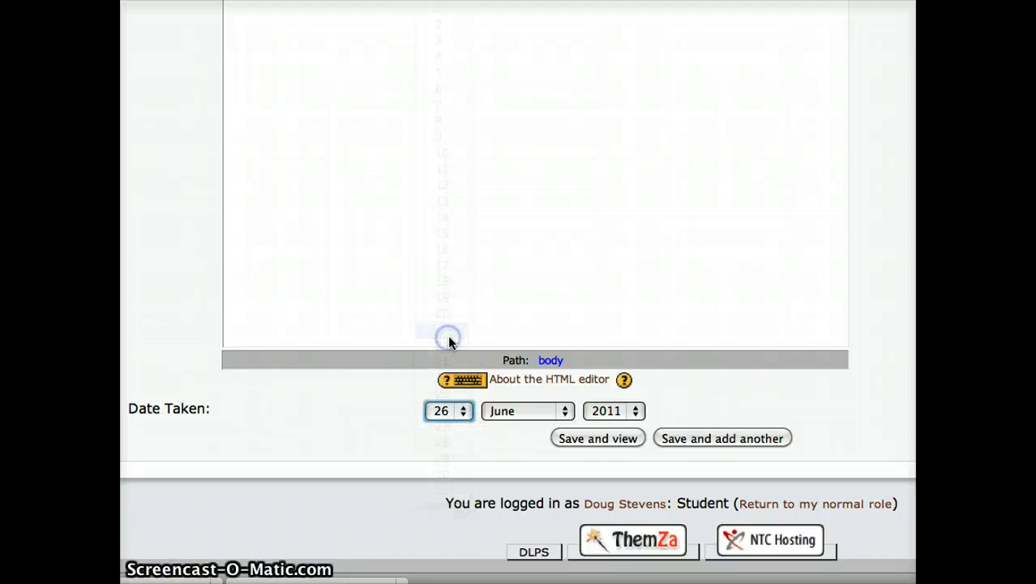
{"action": "left_click", "coordinate": [505, 411]}
{"action": "left_click", "coordinate": [500, 364]}
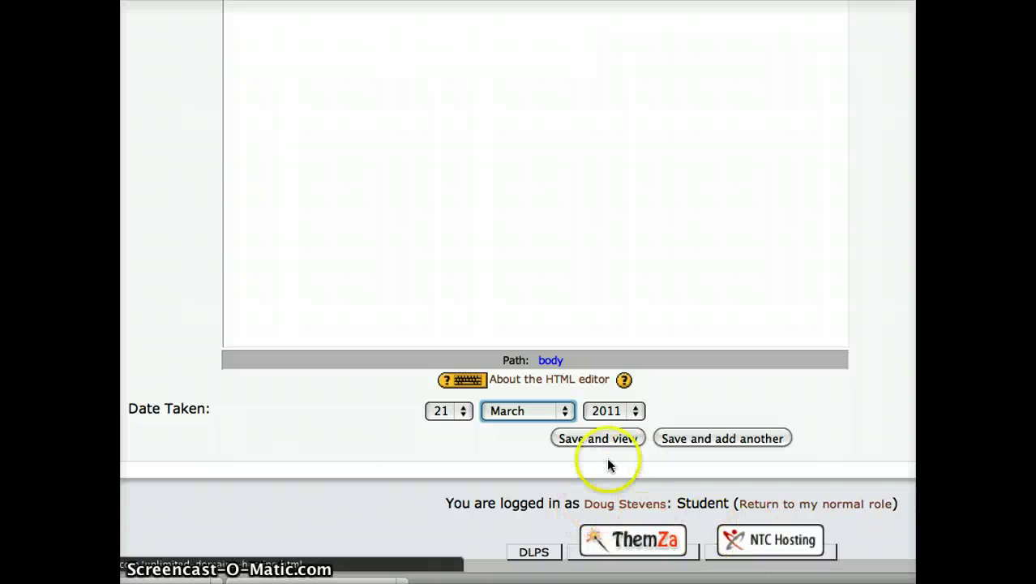
- Save the entry, start another one, and attach avatar.gif as its picture
{"action": "left_click", "coordinate": [695, 438]}
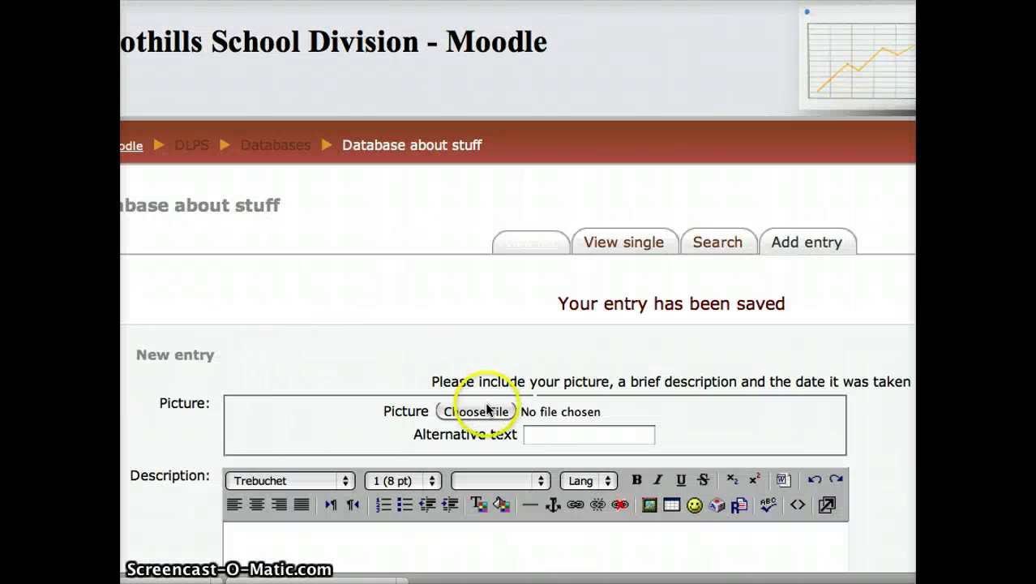
{"action": "left_click", "coordinate": [482, 412]}
{"action": "scroll", "coordinate": [841, 100], "scroll_direction": "down", "scroll_amount": 3}
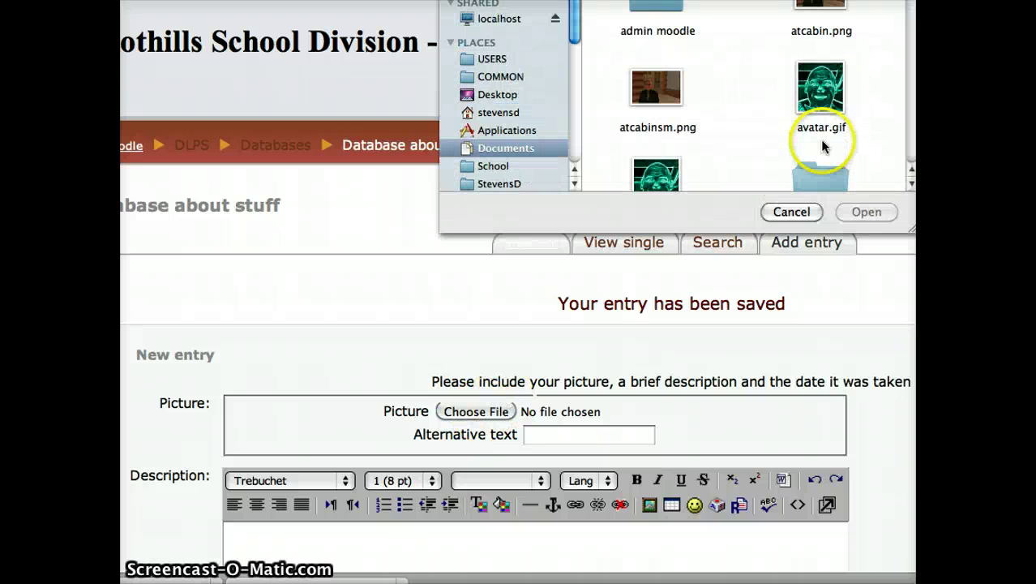
{"action": "left_click", "coordinate": [843, 94]}
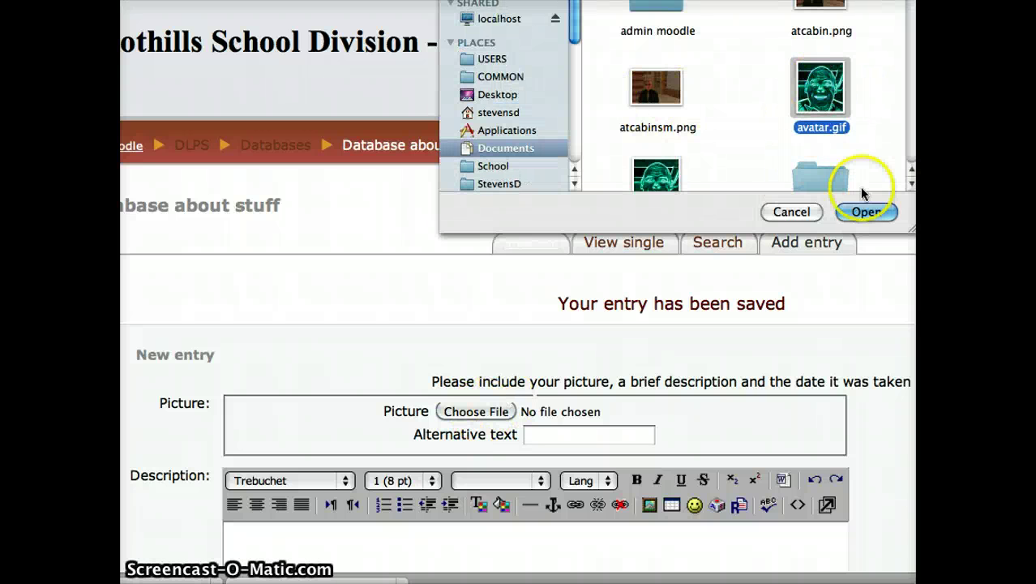
{"action": "left_click", "coordinate": [868, 213]}
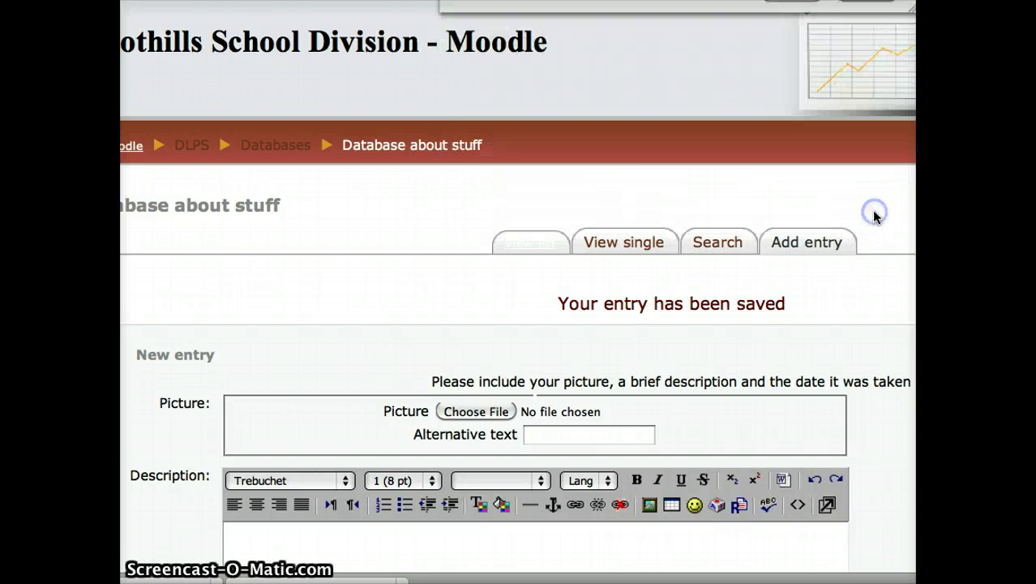
- Enter the description 'Moodle avatar' for the second entry
{"action": "left_click", "coordinate": [354, 537]}
{"action": "type", "text": "Moodle "}
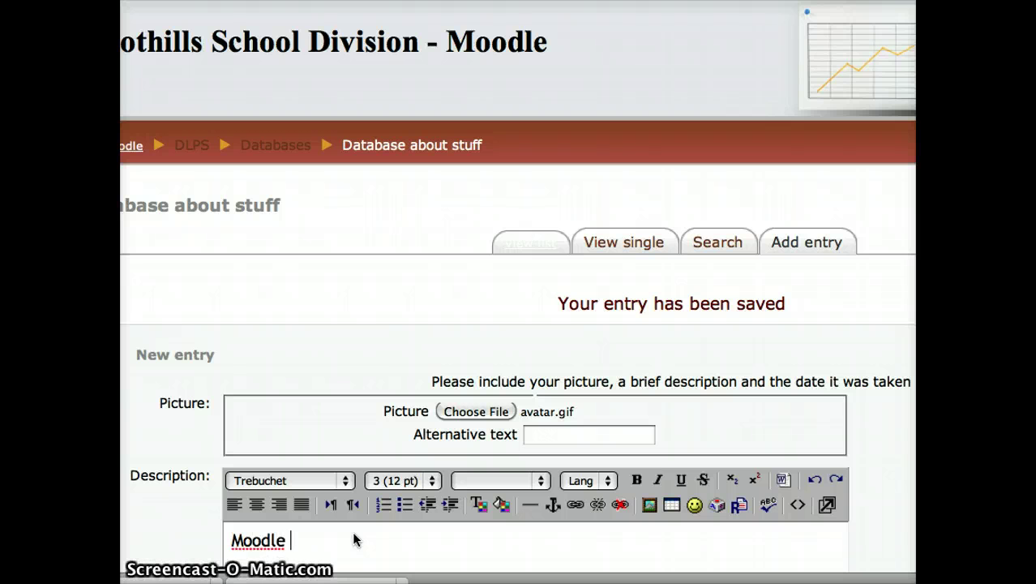
{"action": "type", "text": "avatar"}
{"action": "scroll", "coordinate": [352, 531], "scroll_direction": "down", "scroll_amount": 10}
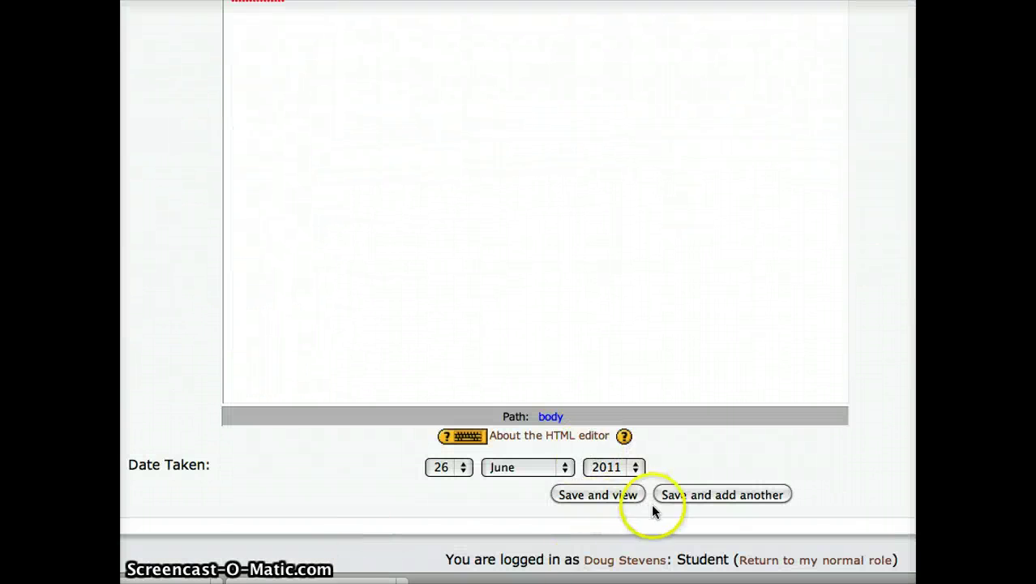
- Save the Moodle avatar entry and scroll through its single view
{"action": "left_click", "coordinate": [589, 498]}
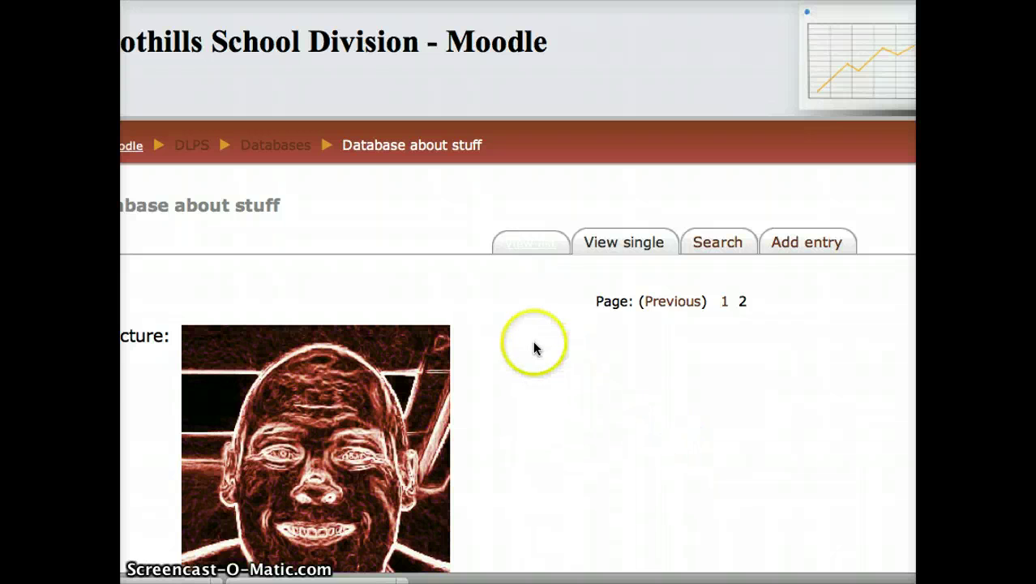
{"action": "scroll", "coordinate": [534, 341], "scroll_direction": "down", "scroll_amount": 1}
{"action": "scroll", "coordinate": [534, 348], "scroll_direction": "down", "scroll_amount": 3}
{"action": "scroll", "coordinate": [533, 347], "scroll_direction": "up", "scroll_amount": 2}
{"action": "left_click", "coordinate": [519, 349]}
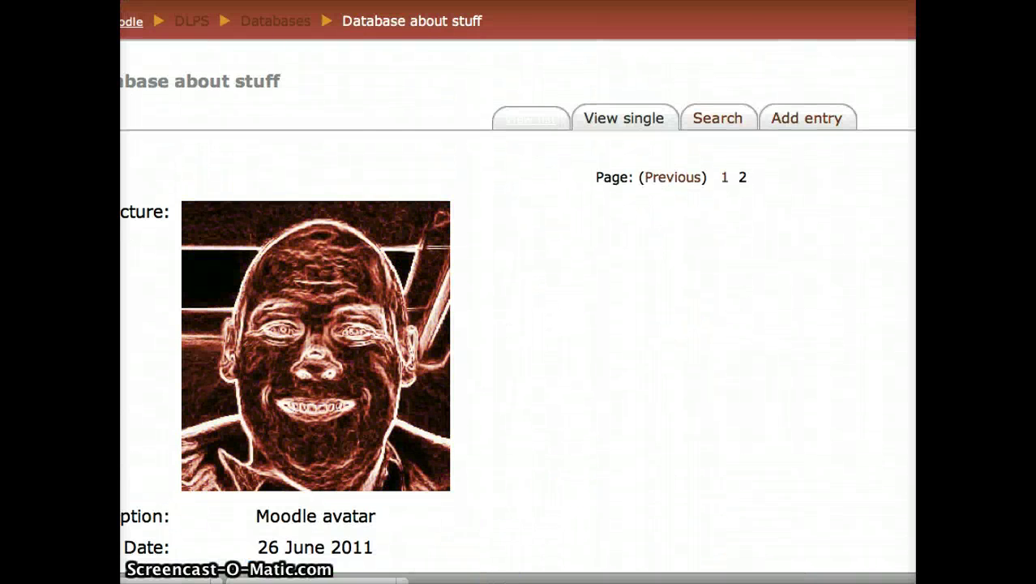
{"action": "scroll", "coordinate": [518, 292], "scroll_direction": "left", "scroll_amount": 2}
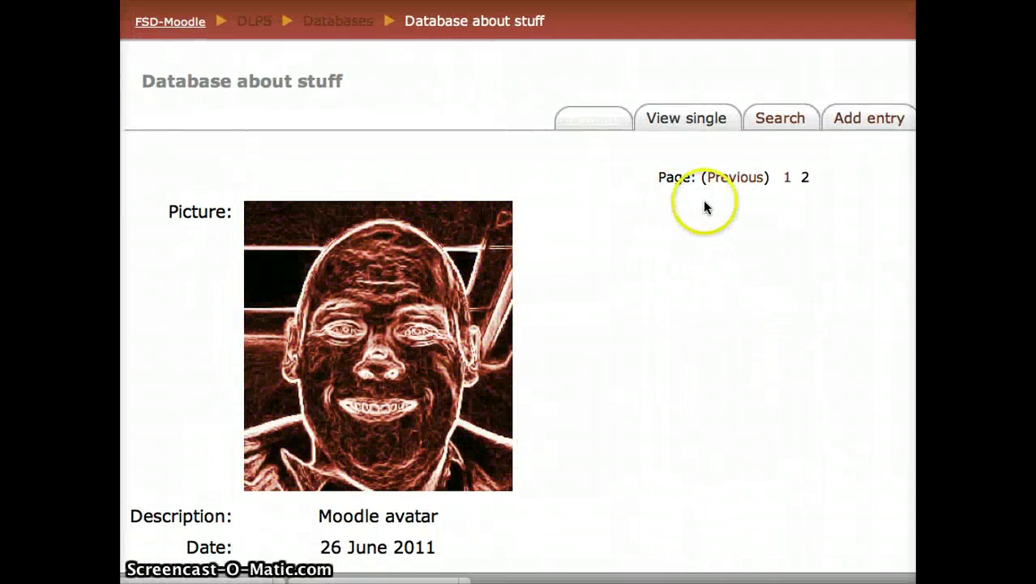
- Go to page 1 and scroll through the My avatar entry
{"action": "left_click", "coordinate": [786, 178]}
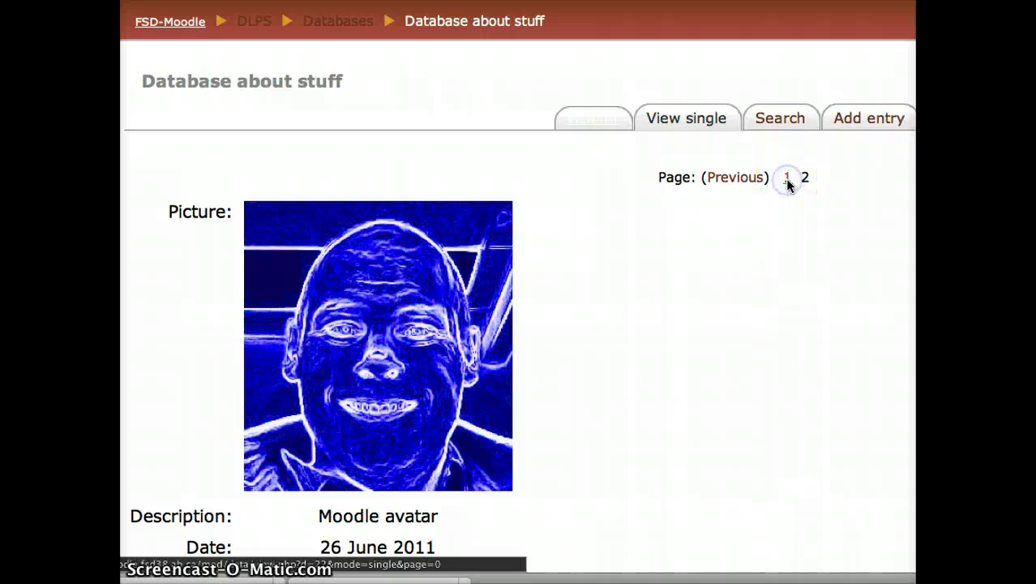
{"action": "scroll", "coordinate": [789, 186], "scroll_direction": "down", "scroll_amount": 10}
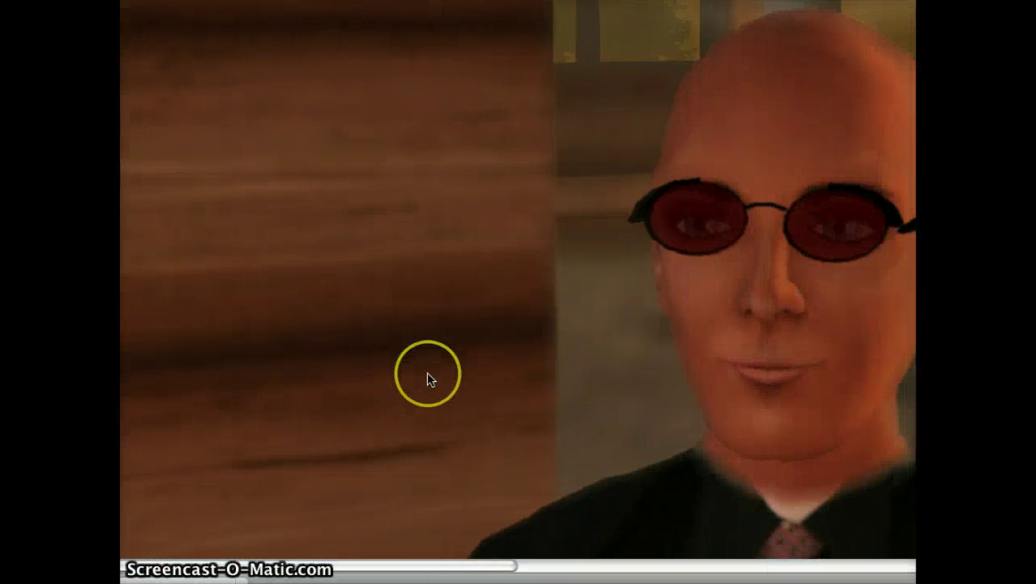
{"action": "scroll", "coordinate": [428, 377], "scroll_direction": "down", "scroll_amount": 6}
{"action": "scroll", "coordinate": [431, 379], "scroll_direction": "down", "scroll_amount": 1}
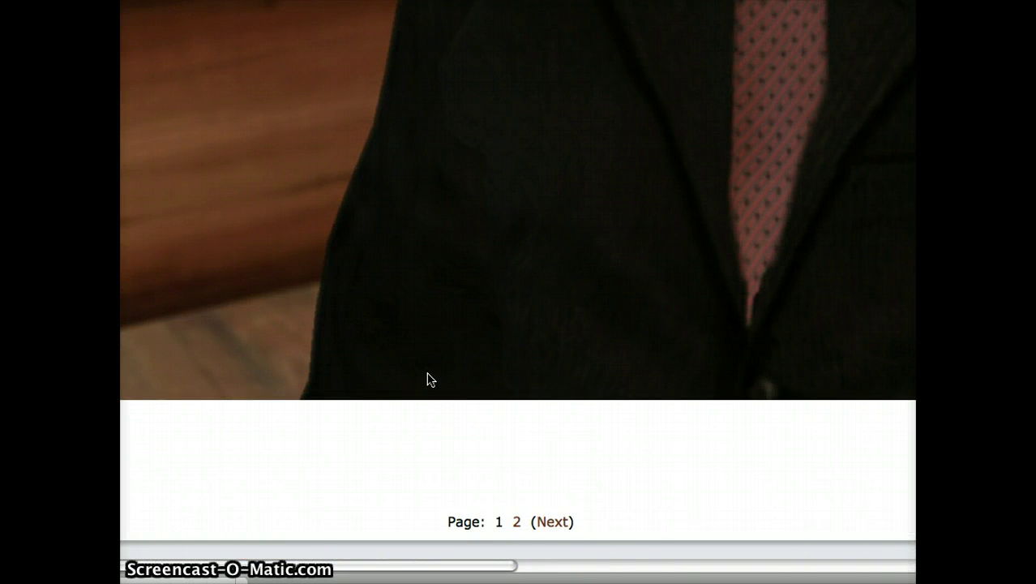
{"action": "scroll", "coordinate": [430, 379], "scroll_direction": "down", "scroll_amount": 2}
{"action": "scroll", "coordinate": [429, 380], "scroll_direction": "up", "scroll_amount": 1}
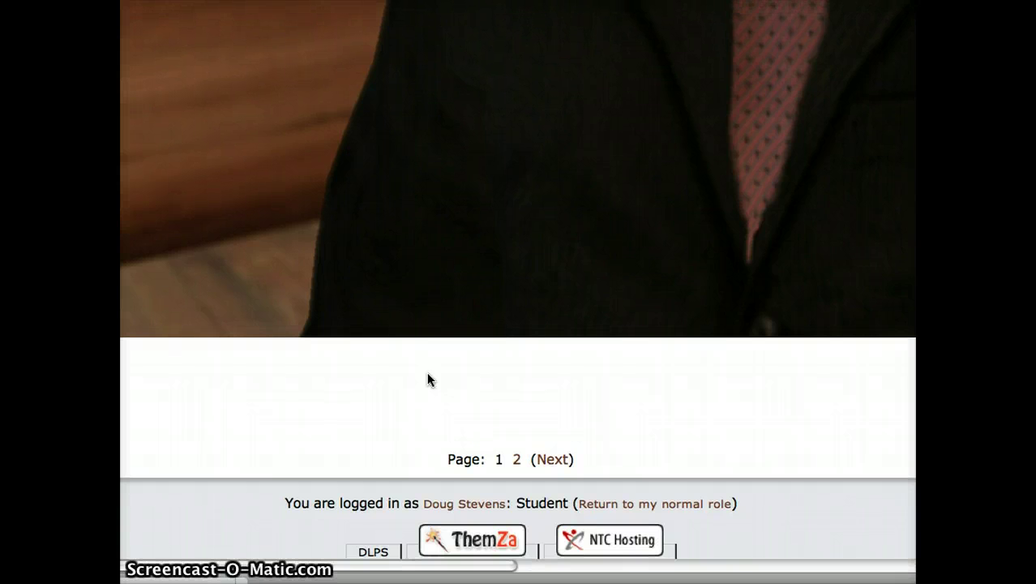
{"action": "scroll", "coordinate": [428, 380], "scroll_direction": "up", "scroll_amount": 2}
{"action": "left_click", "coordinate": [407, 403]}
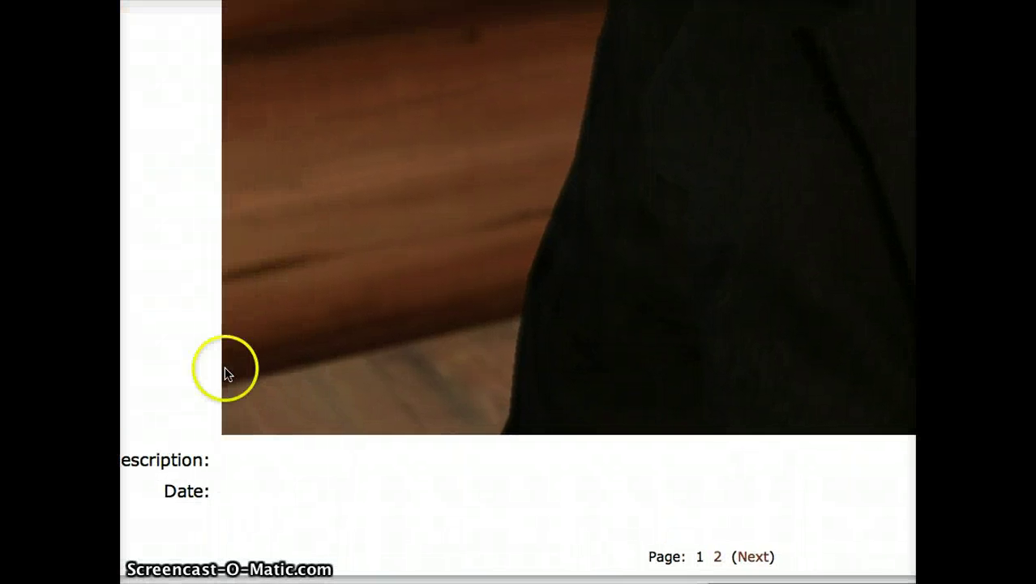
{"action": "scroll", "coordinate": [252, 349], "scroll_direction": "up", "scroll_amount": 8}
{"action": "scroll", "coordinate": [260, 271], "scroll_direction": "up", "scroll_amount": 2}
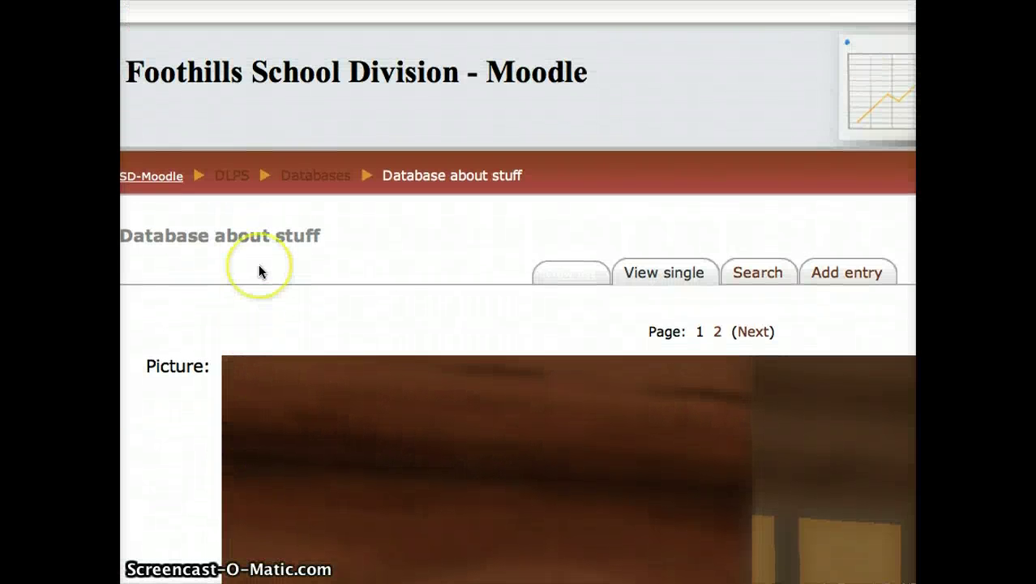
- Switch to View list and scroll to see the My avatar and Moodle avatar rows
{"action": "left_click", "coordinate": [575, 276]}
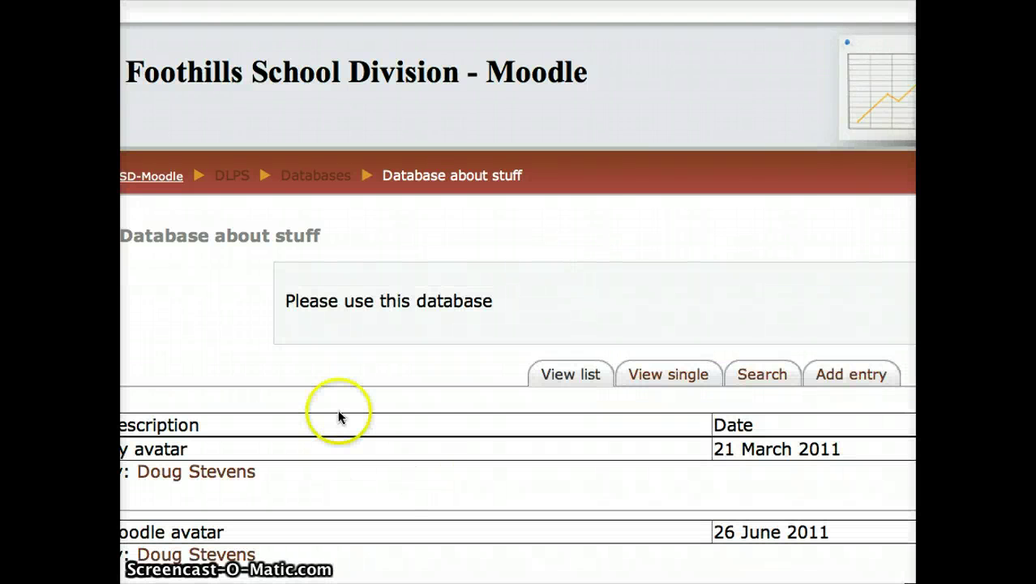
{"action": "scroll", "coordinate": [339, 416], "scroll_direction": "down", "scroll_amount": 4}
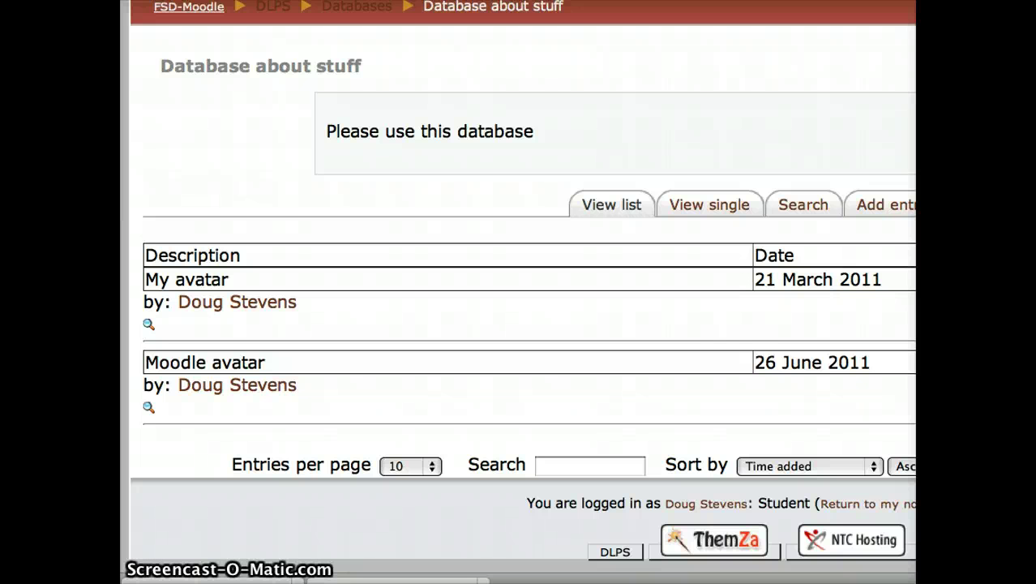
- Search descriptions for 'moodle' (1 of 2 records match) and view the Moodle avatar entry alone
{"action": "left_click", "coordinate": [811, 205]}
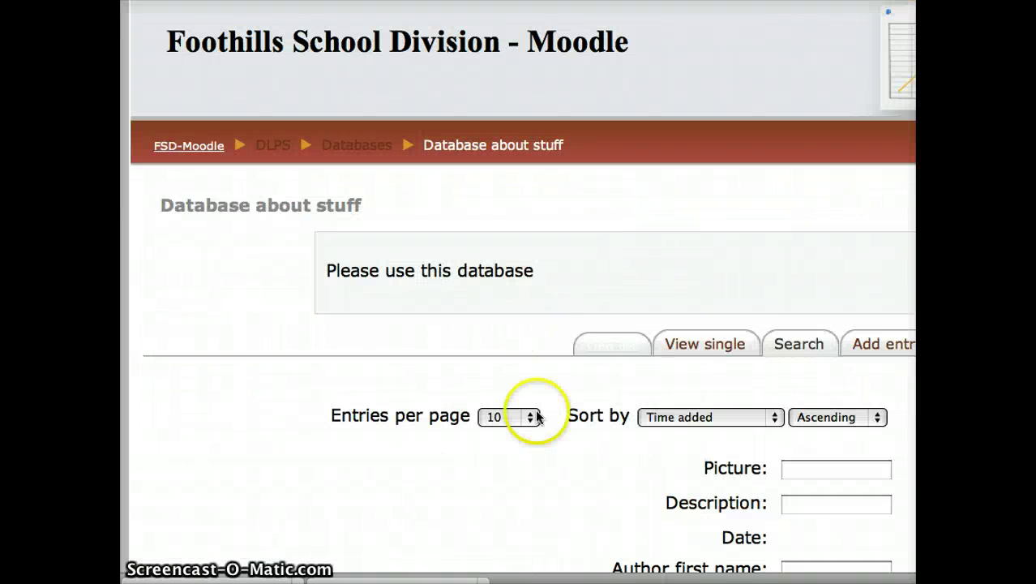
{"action": "scroll", "coordinate": [548, 447], "scroll_direction": "down", "scroll_amount": 3}
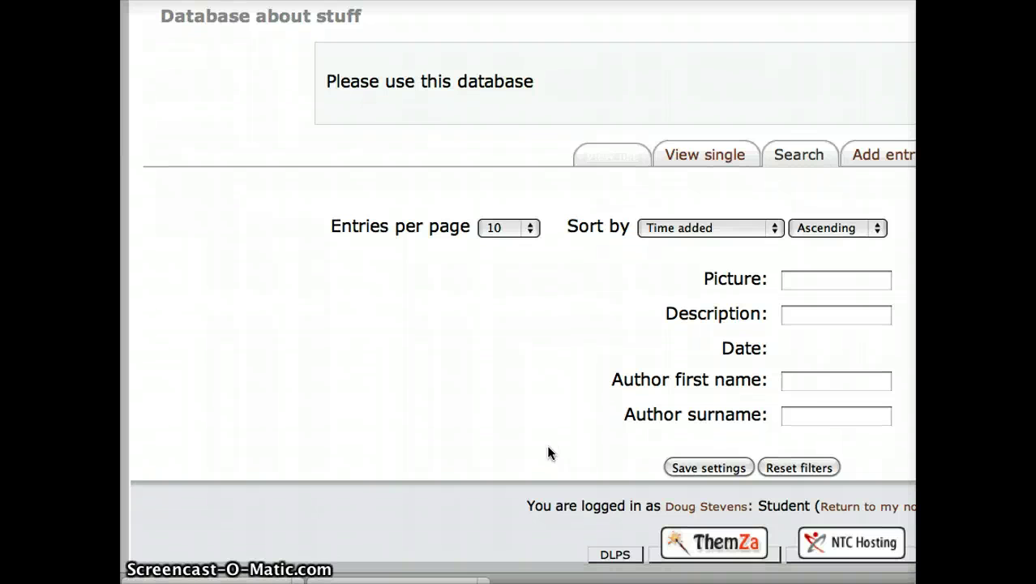
{"action": "left_click", "coordinate": [795, 318]}
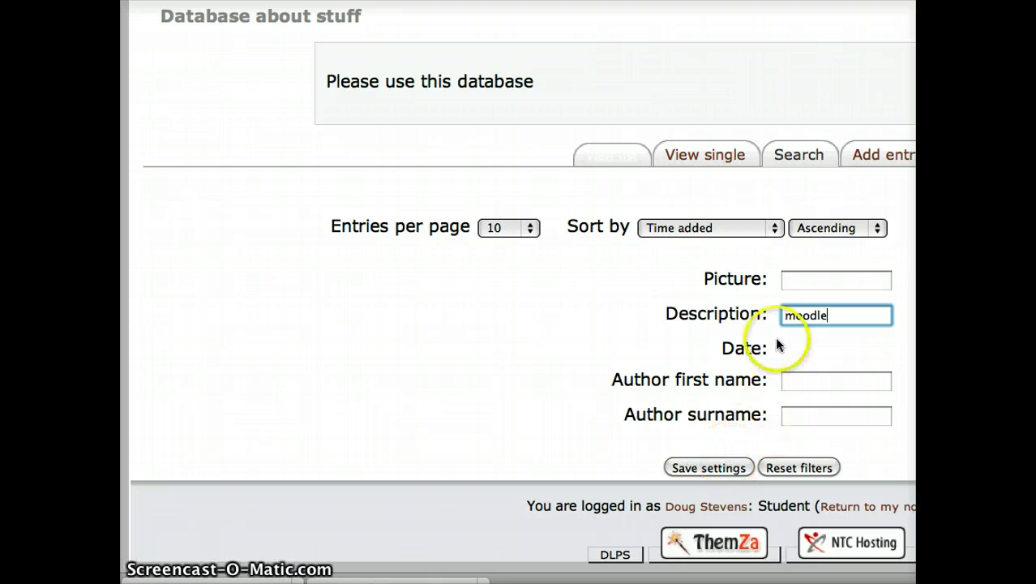
{"action": "left_click", "coordinate": [688, 467]}
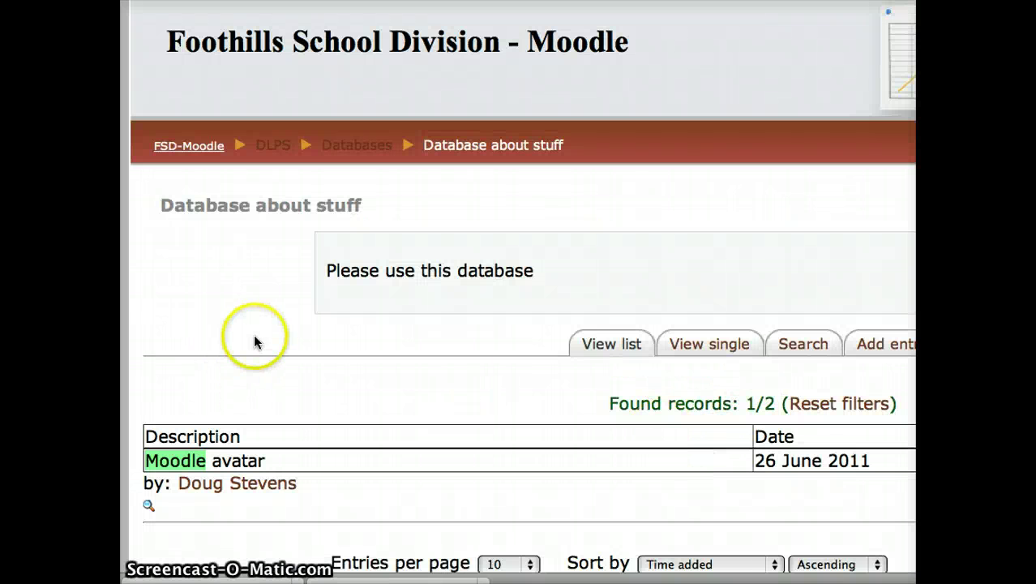
{"action": "scroll", "coordinate": [254, 341], "scroll_direction": "down", "scroll_amount": 5}
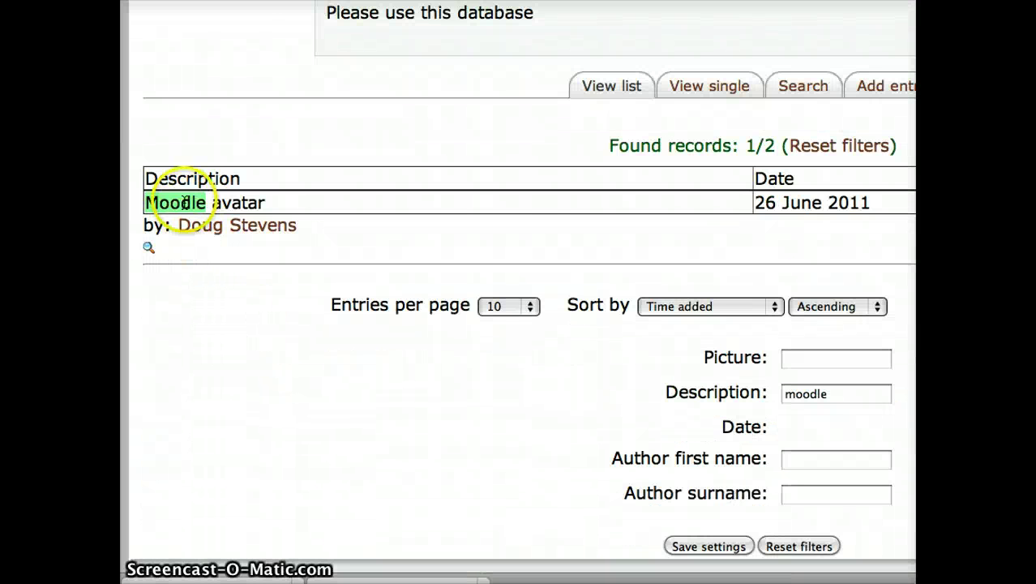
{"action": "left_click", "coordinate": [149, 249]}
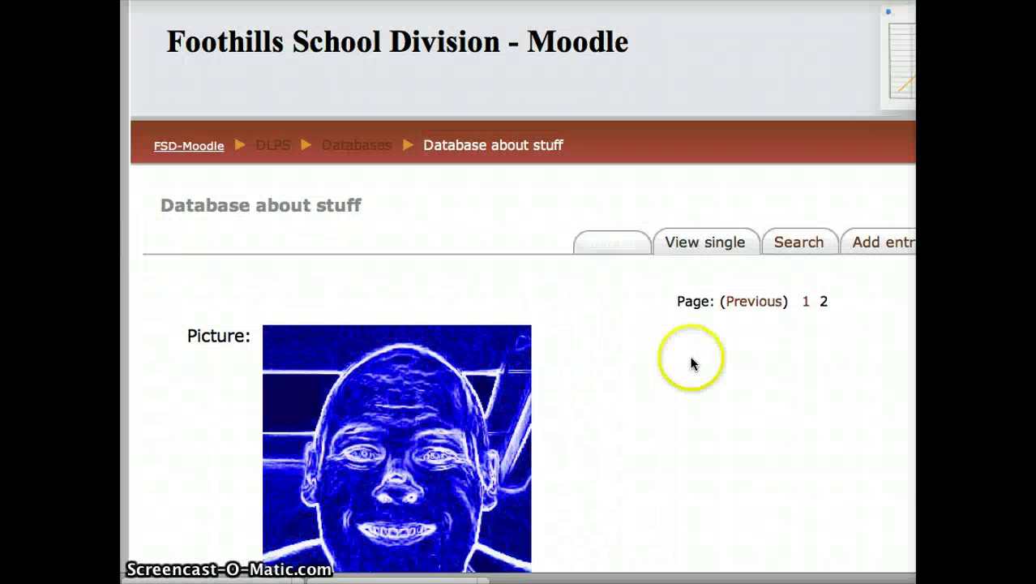
{"action": "scroll", "coordinate": [692, 364], "scroll_direction": "down", "scroll_amount": 5}
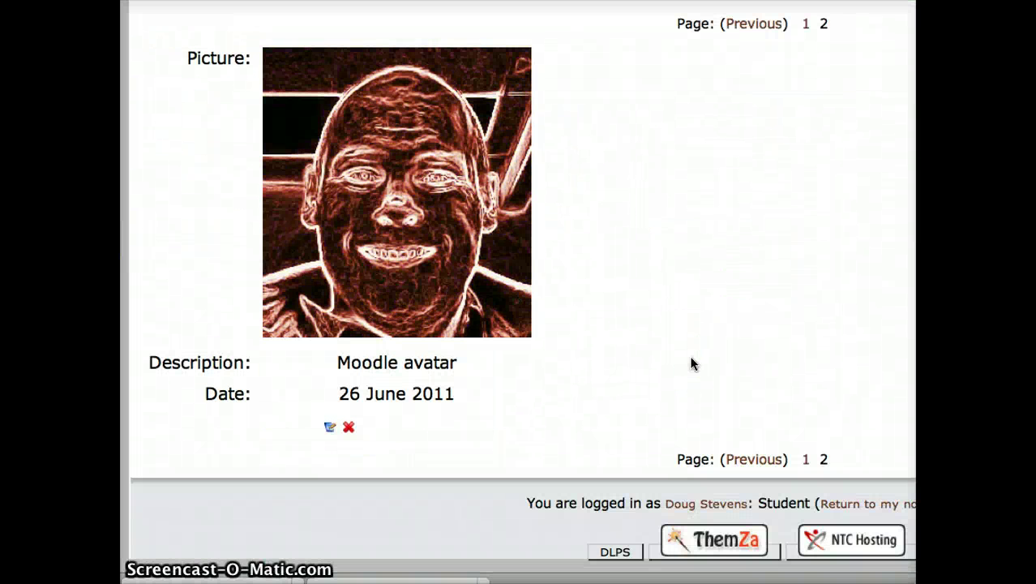